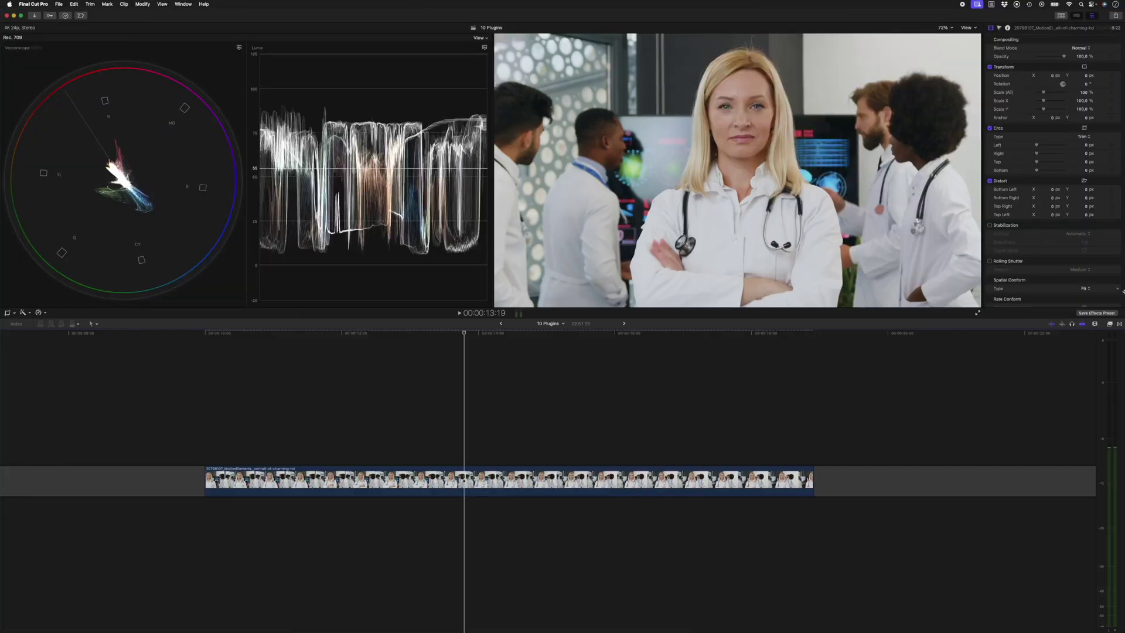
Add a Color Curves correction to the doctor clip
{"action": "key", "text": "super+5"}
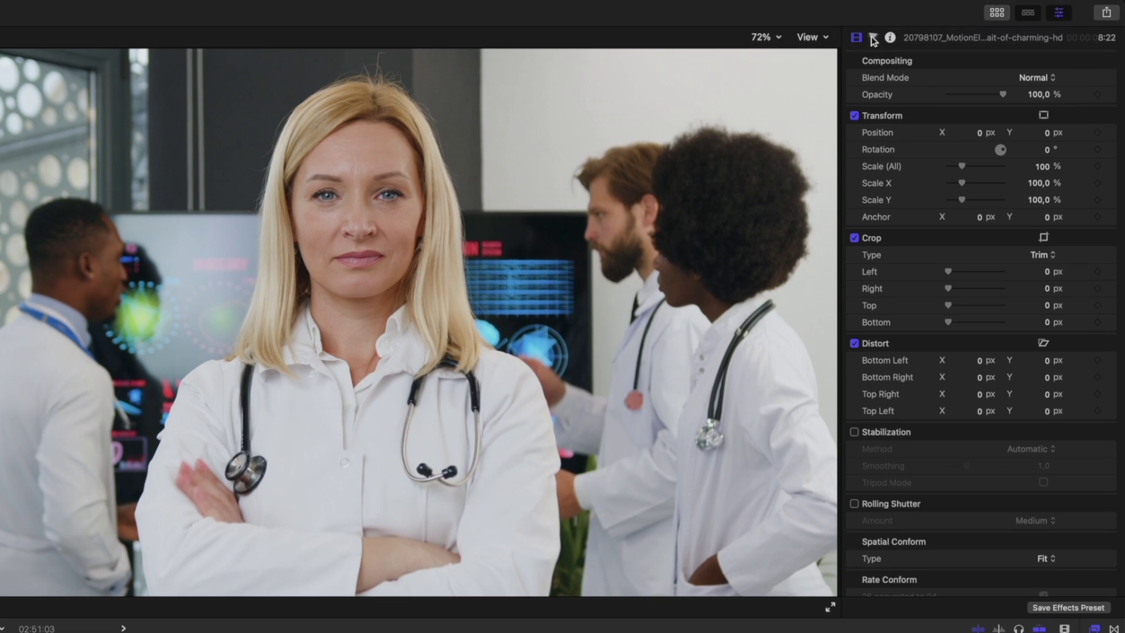
{"action": "left_click", "coordinate": [873, 38]}
{"action": "left_click", "coordinate": [881, 61]}
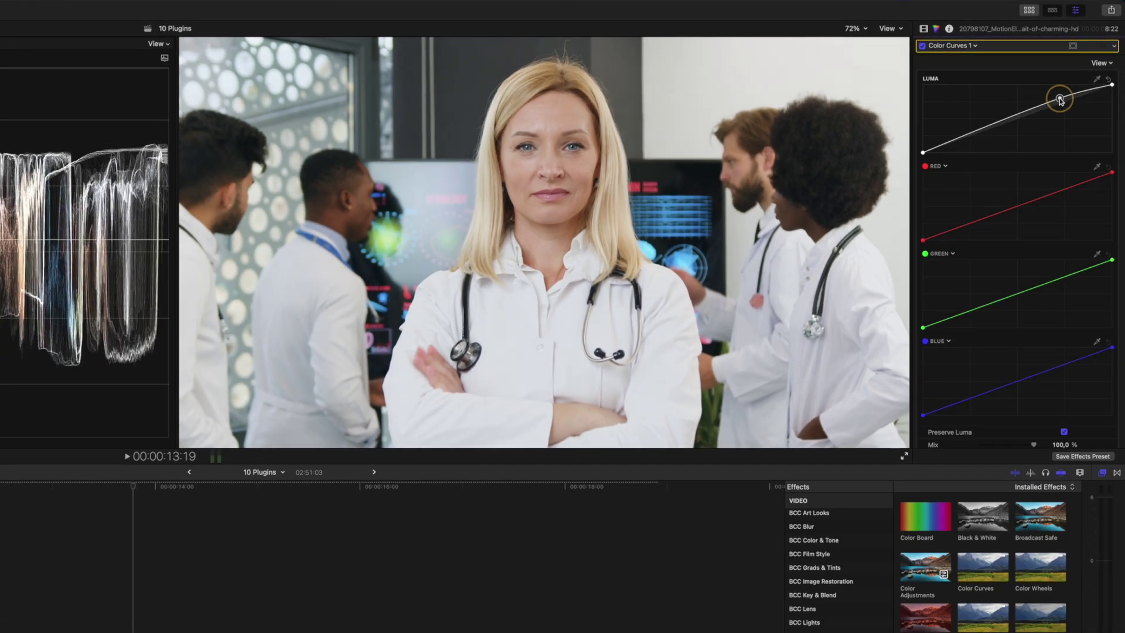
Bend the luma curve into an S-curve, lift the red curve and lower the blue curve
{"action": "left_click_drag", "start_coordinate": [974, 133], "coordinate": [973, 137]}
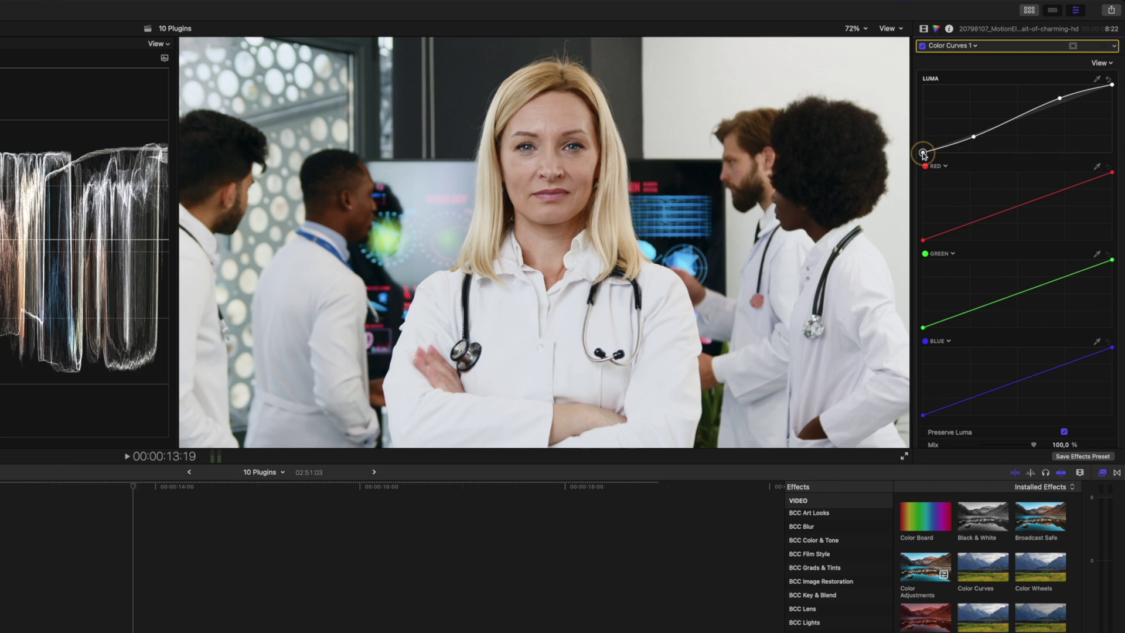
{"action": "left_click_drag", "start_coordinate": [923, 154], "coordinate": [923, 147]}
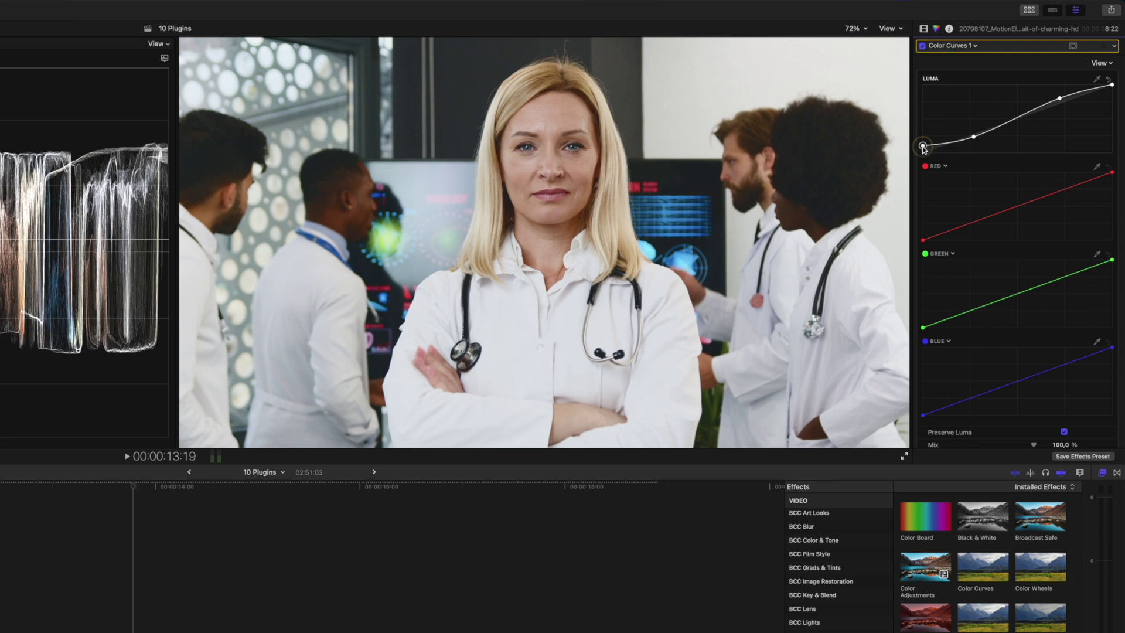
{"action": "left_click_drag", "start_coordinate": [923, 149], "coordinate": [924, 159]}
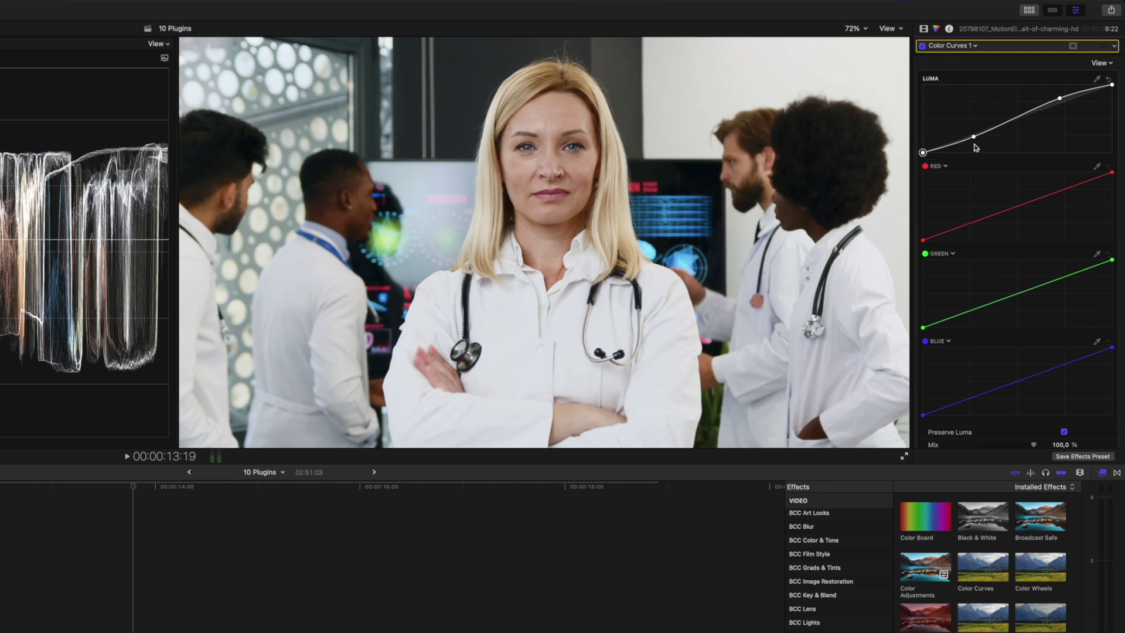
{"action": "left_click", "coordinate": [1059, 188]}
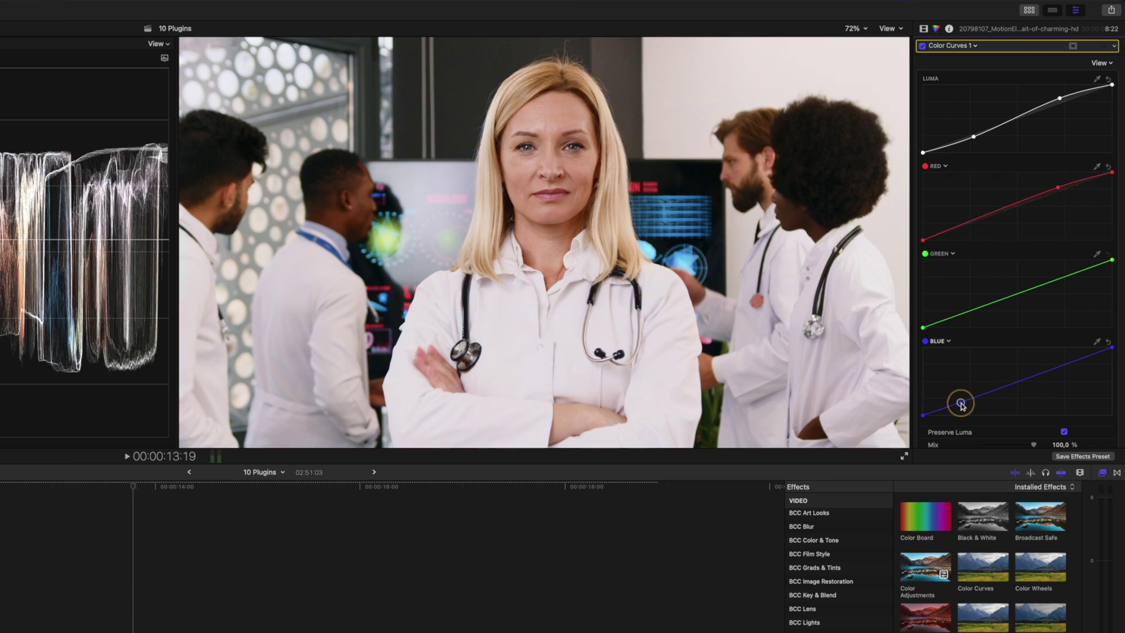
{"action": "left_click_drag", "start_coordinate": [961, 405], "coordinate": [965, 408]}
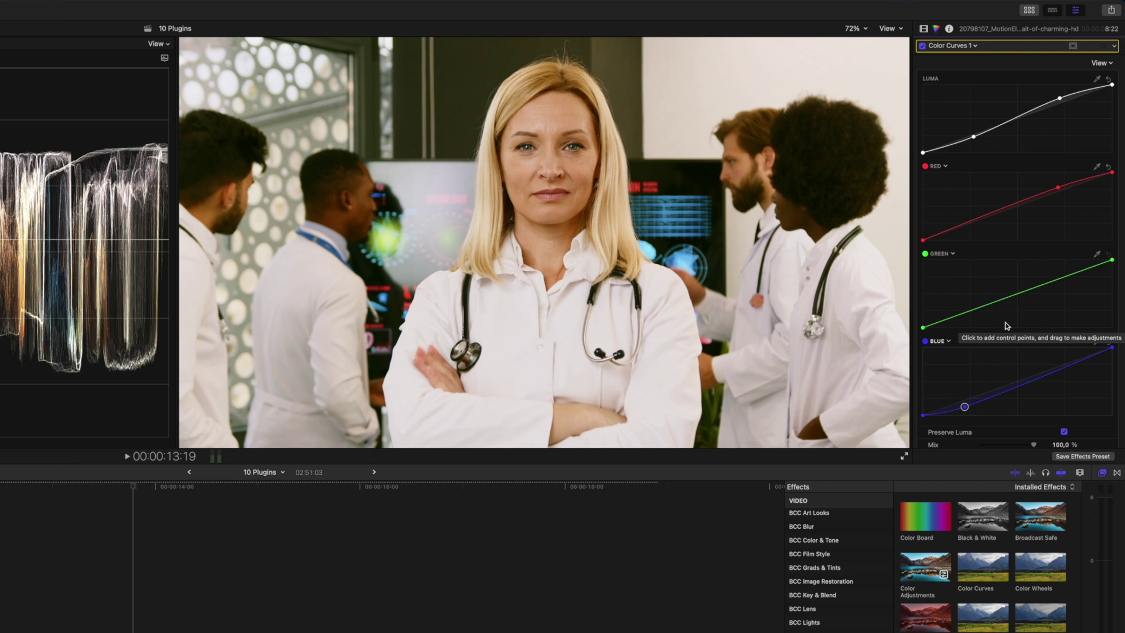
{"action": "key", "text": "super+z"}
{"action": "key", "text": "super+z"}
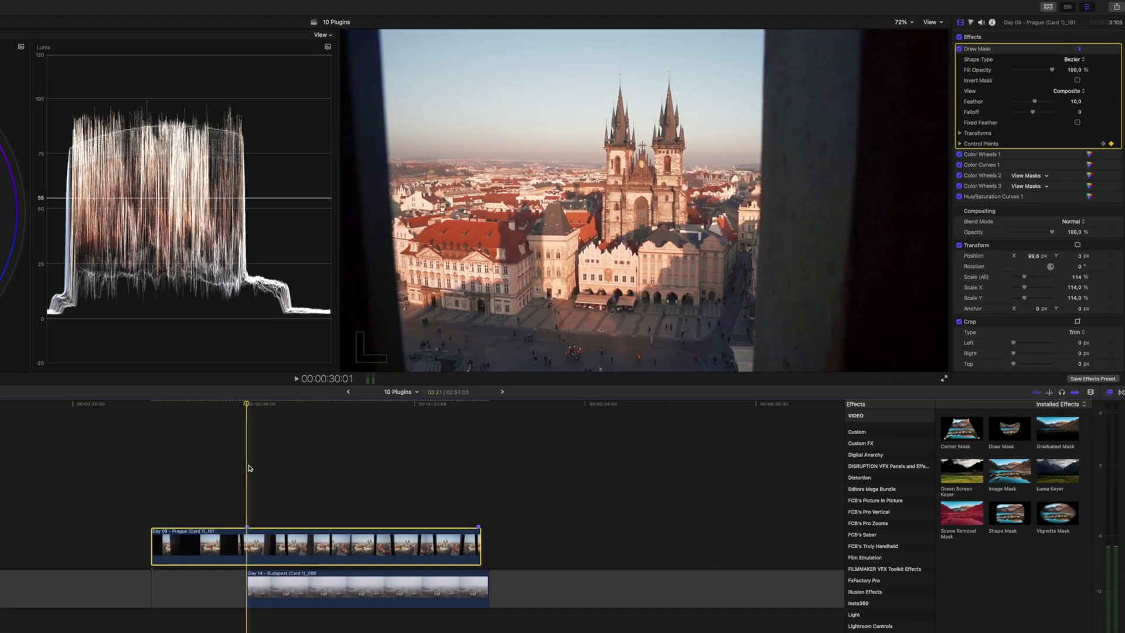
Zoom the viewer to 50%, play the masked Prague clip, and show its Draw Mask keyframes
{"action": "left_click", "coordinate": [328, 468]}
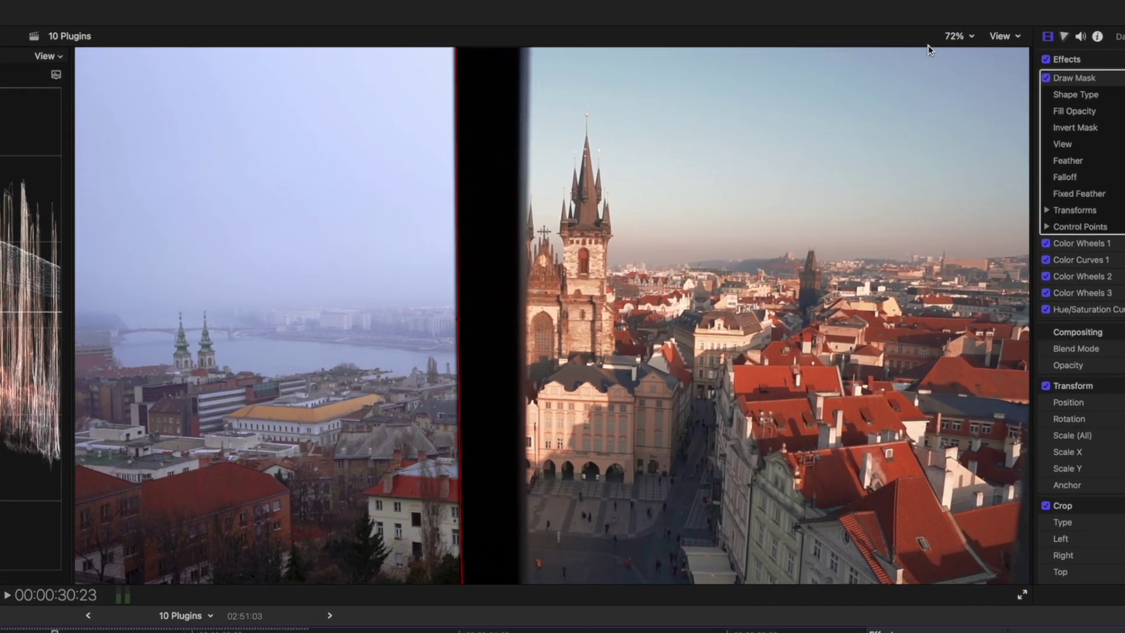
{"action": "left_click", "coordinate": [901, 22]}
{"action": "left_click", "coordinate": [979, 110]}
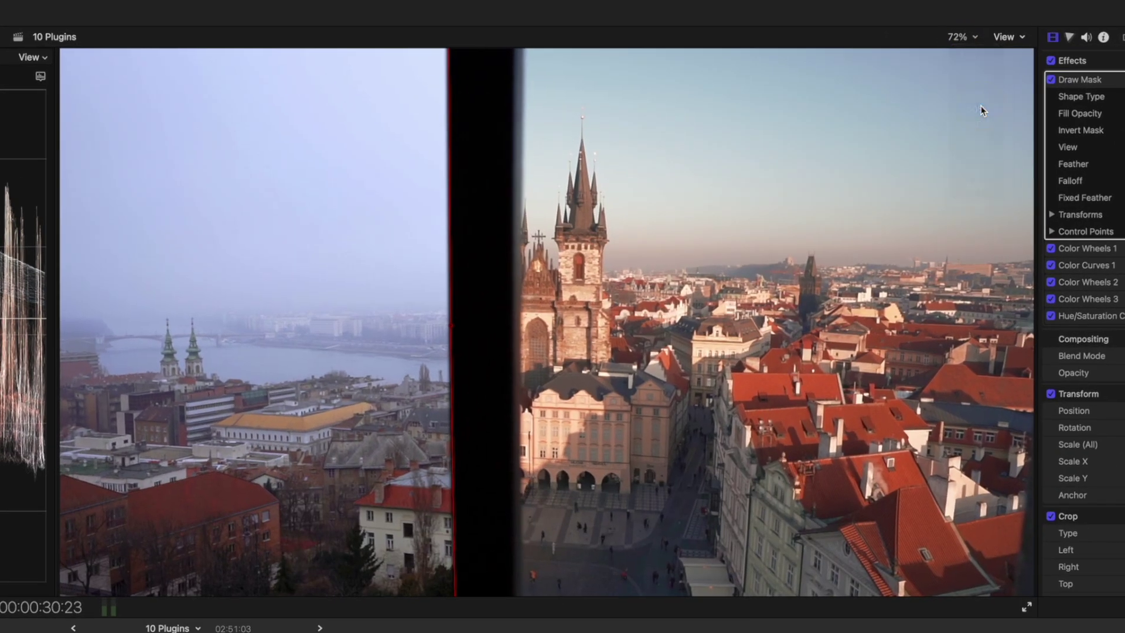
{"action": "key", "text": "space"}
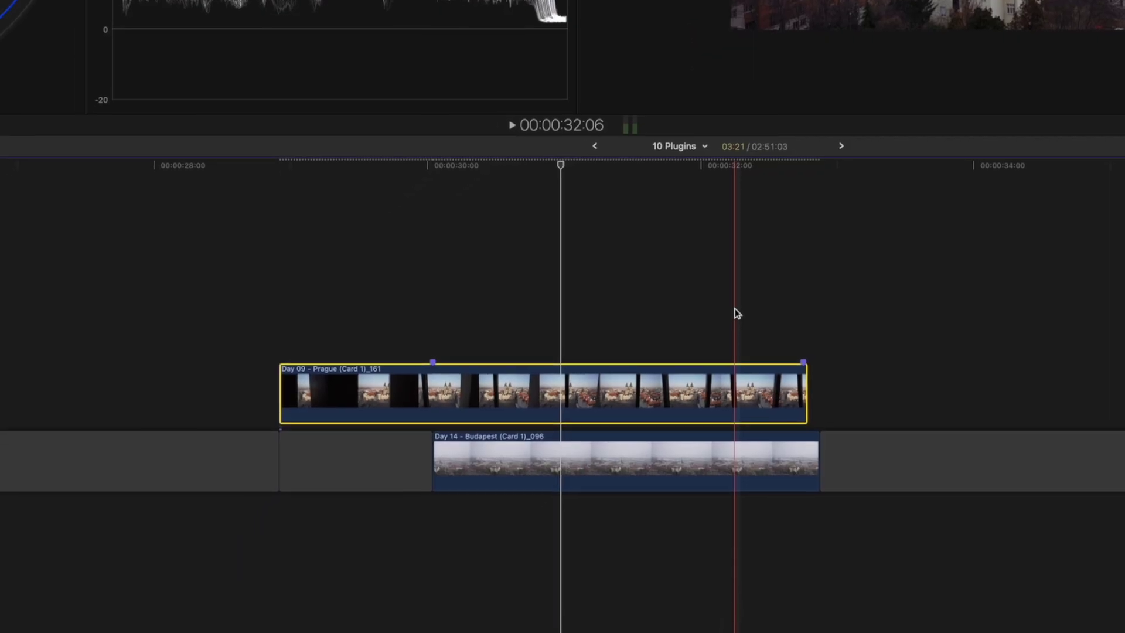
{"action": "key", "text": "ctrl+v"}
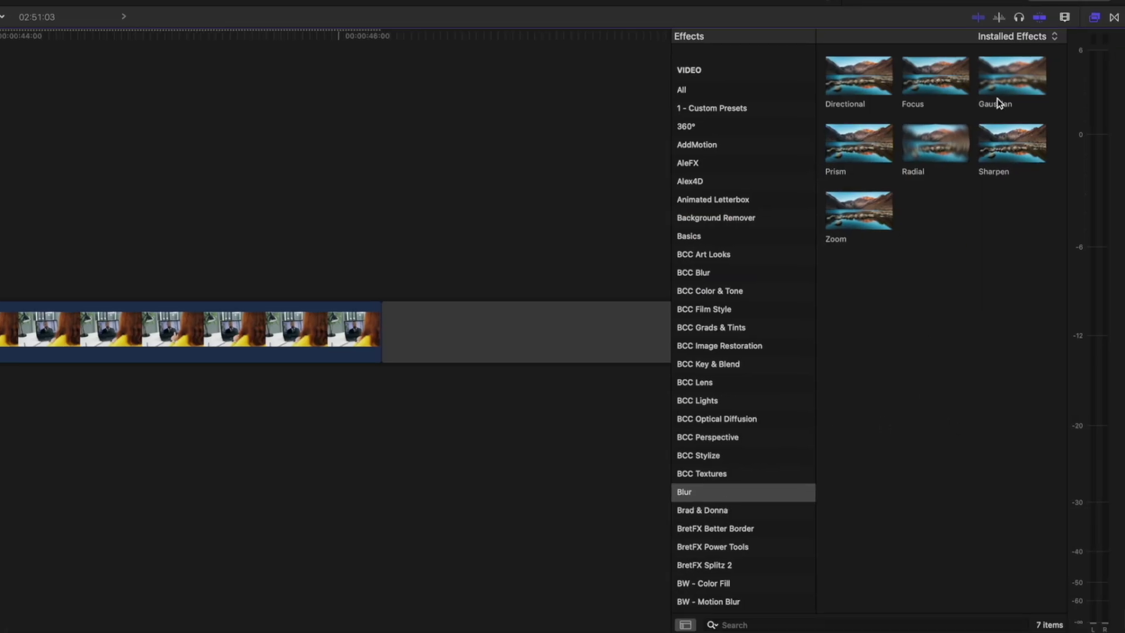
Drop a Gaussian blur onto the man's face and fit its face mask with a tighter feather
{"action": "left_click_drag", "start_coordinate": [998, 103], "coordinate": [520, 282]}
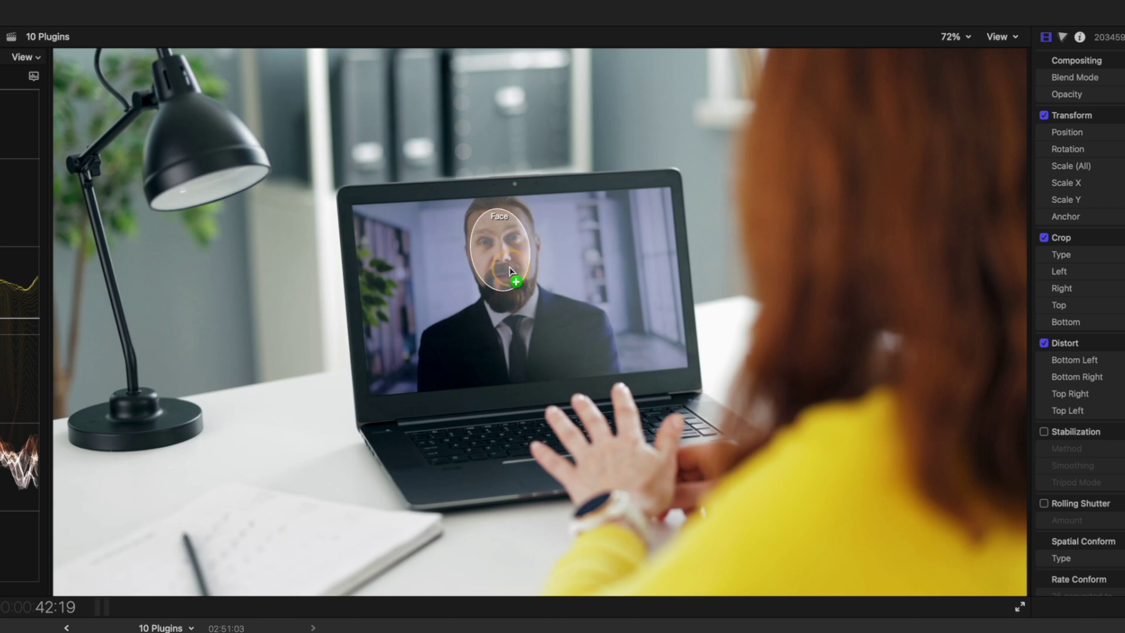
{"action": "left_click_drag", "start_coordinate": [510, 268], "coordinate": [509, 268]}
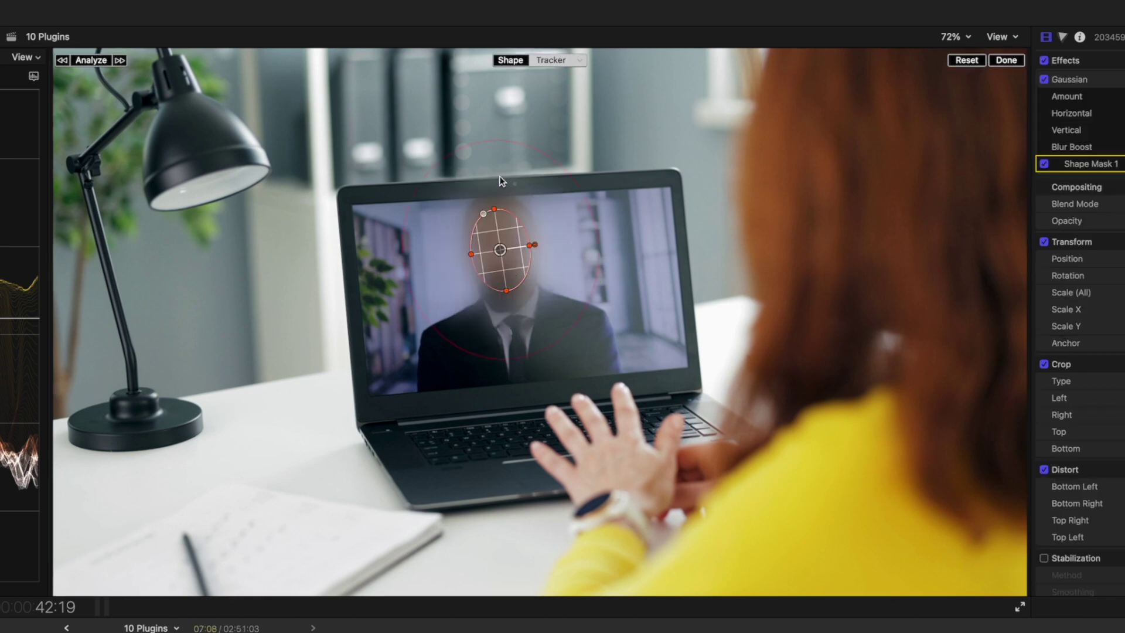
{"action": "left_click", "coordinate": [509, 62]}
{"action": "left_click_drag", "start_coordinate": [506, 265], "coordinate": [509, 266]}
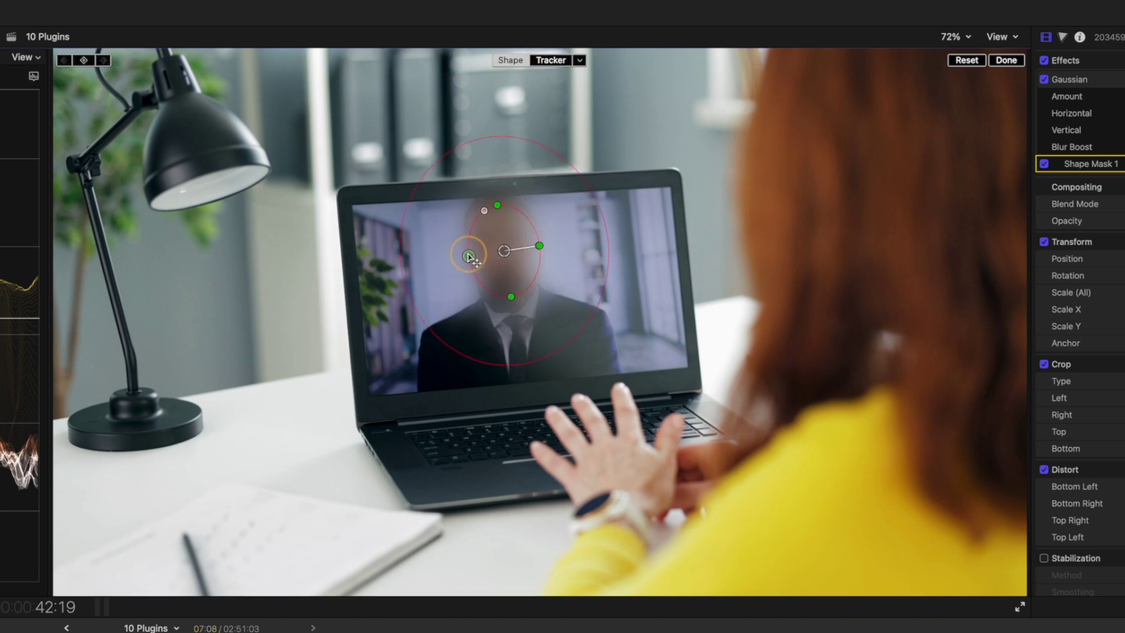
{"action": "left_click_drag", "start_coordinate": [604, 215], "coordinate": [546, 222]}
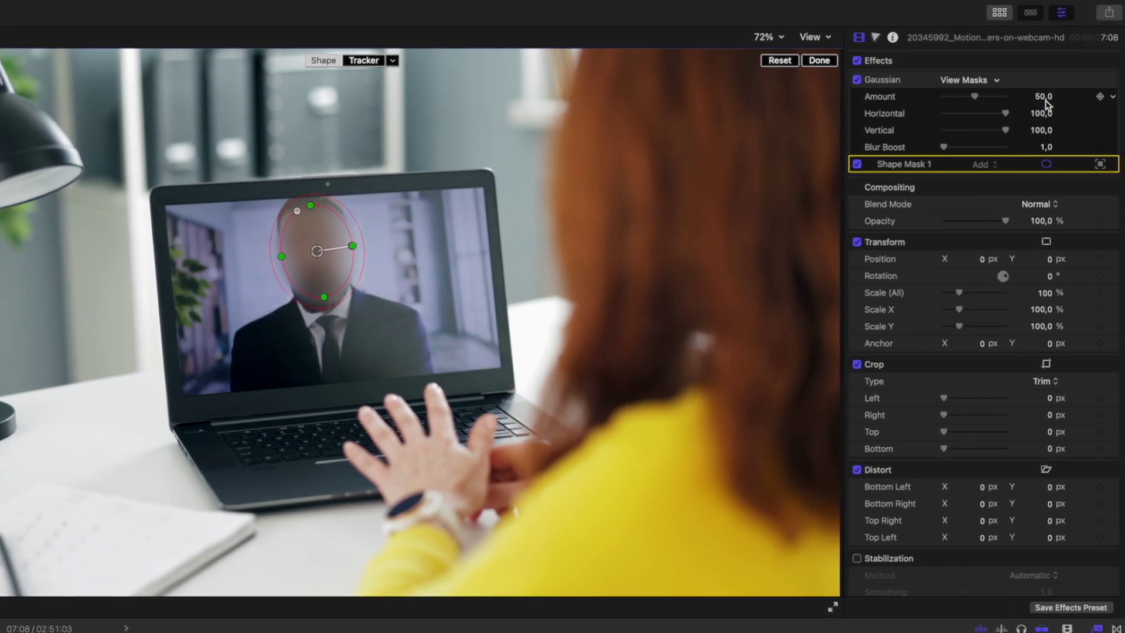
Adjust the blur Amount, then set the mask to Tracker and analyze the face movement
{"action": "left_click", "coordinate": [1045, 97]}
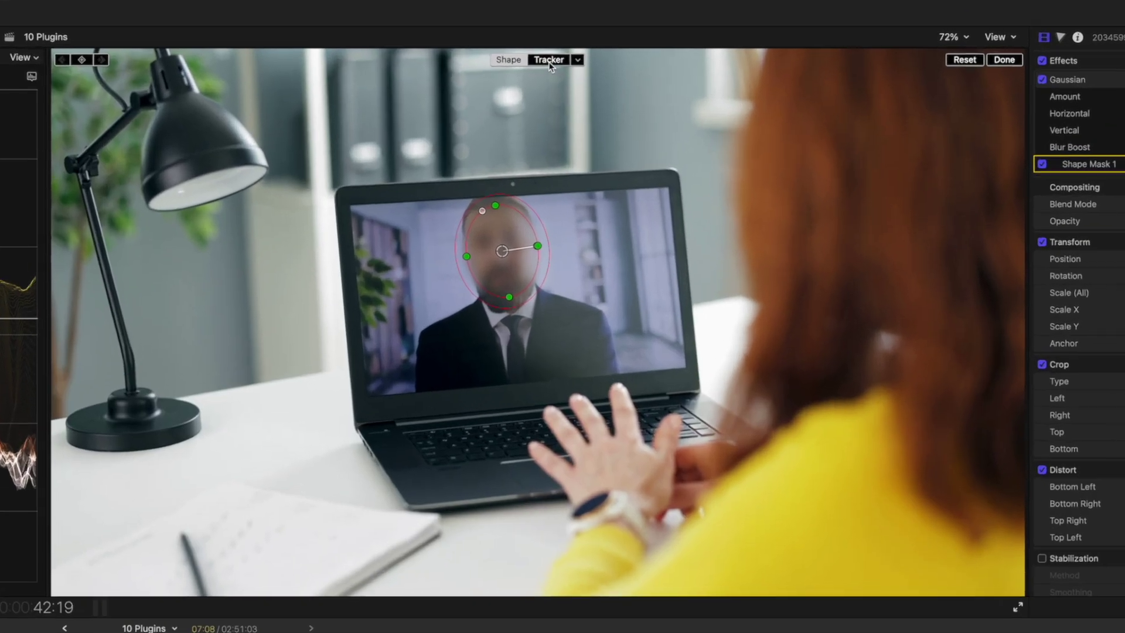
{"action": "left_click", "coordinate": [743, 39]}
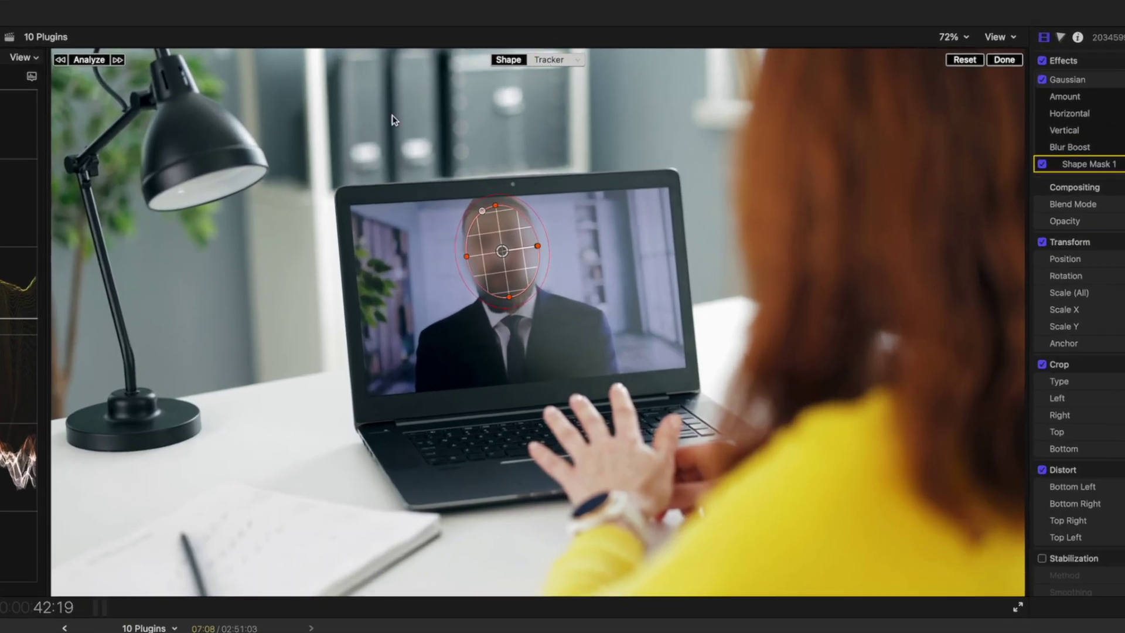
{"action": "left_click", "coordinate": [90, 59]}
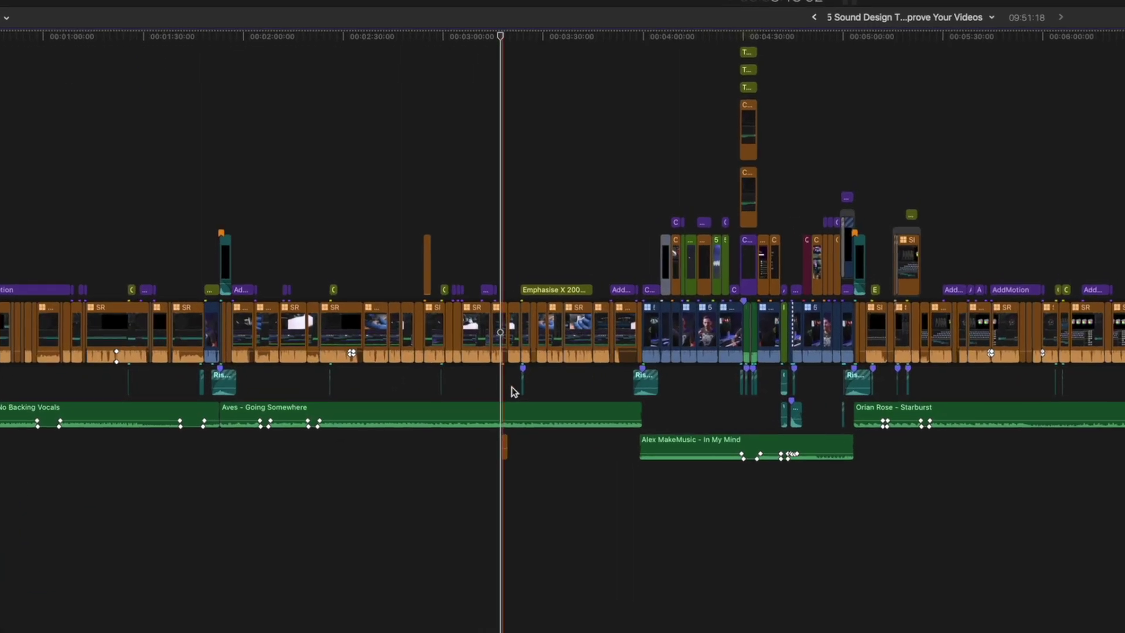
Add a second Channel EQ to the Aves music clip and cut its 1000 Hz band to -14.9 dB
{"action": "left_click", "coordinate": [350, 520]}
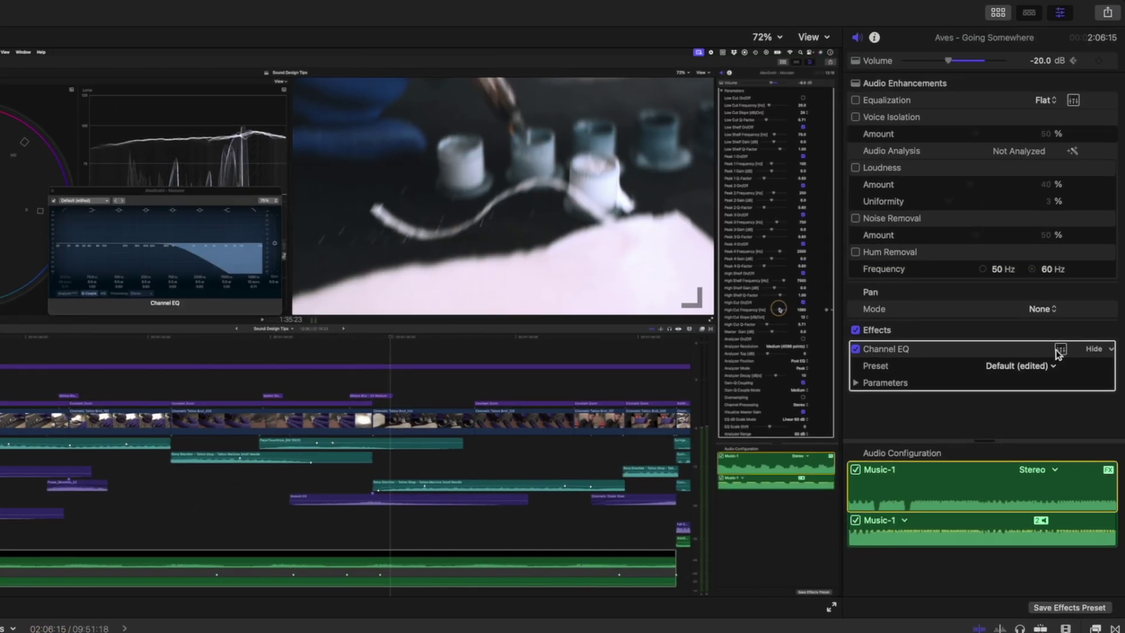
{"action": "left_click", "coordinate": [1060, 351]}
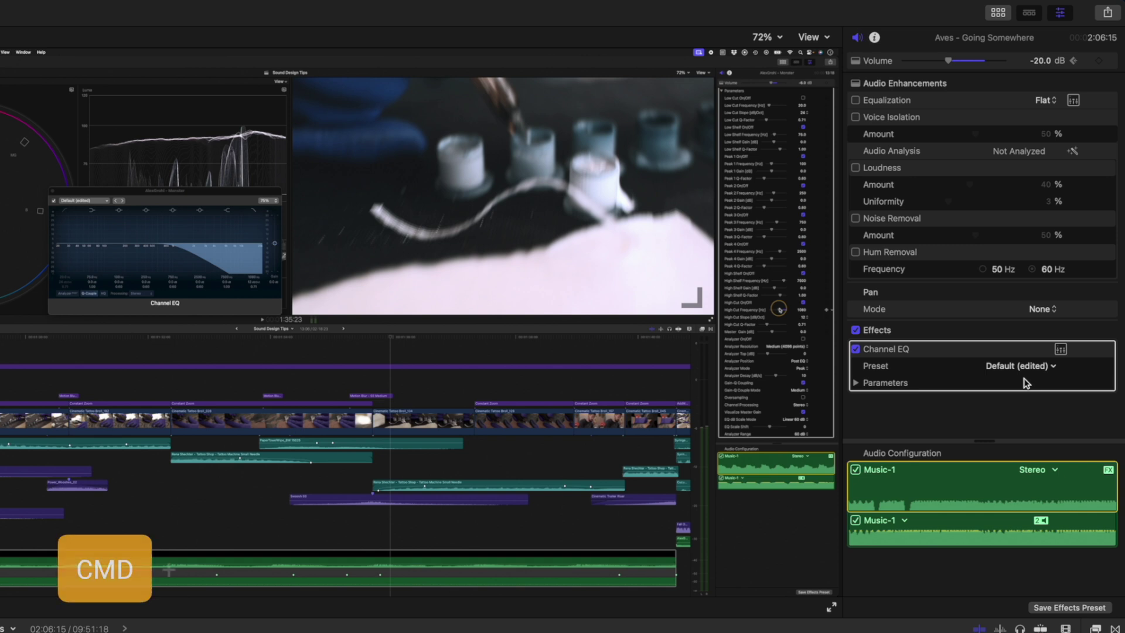
{"action": "key", "text": "super+alt+e"}
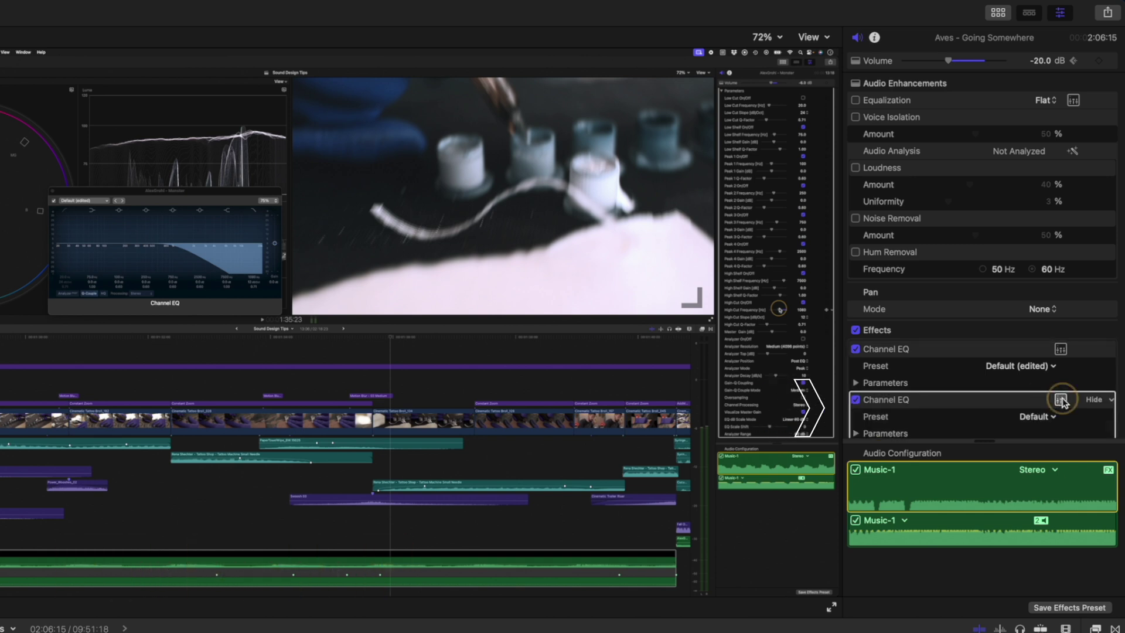
{"action": "left_click", "coordinate": [1061, 399]}
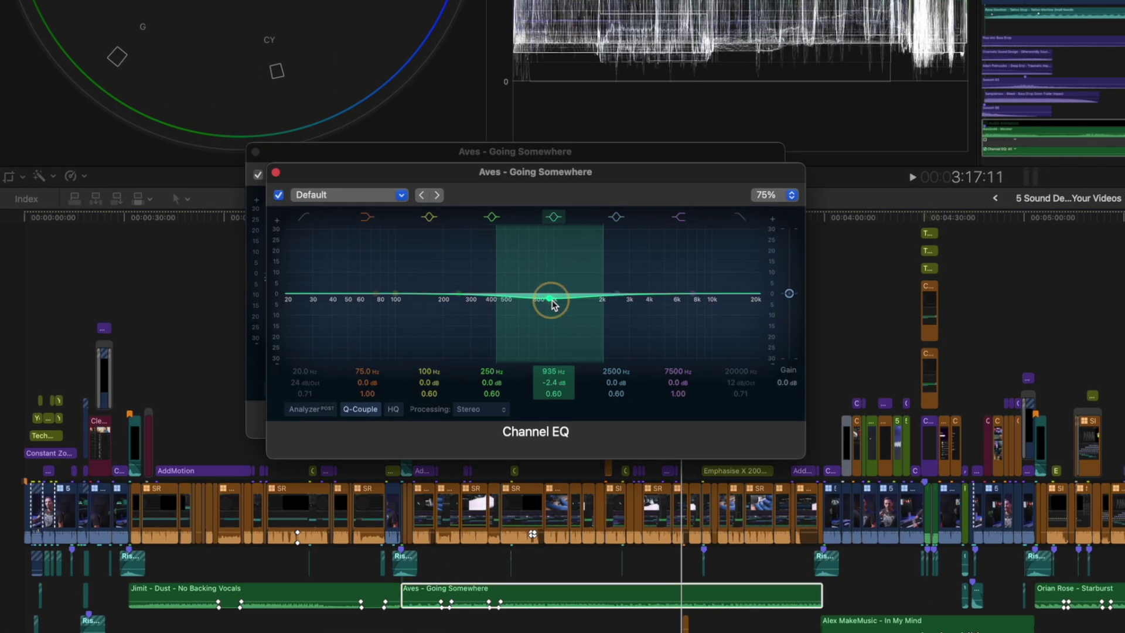
{"action": "left_click_drag", "start_coordinate": [551, 300], "coordinate": [554, 337]}
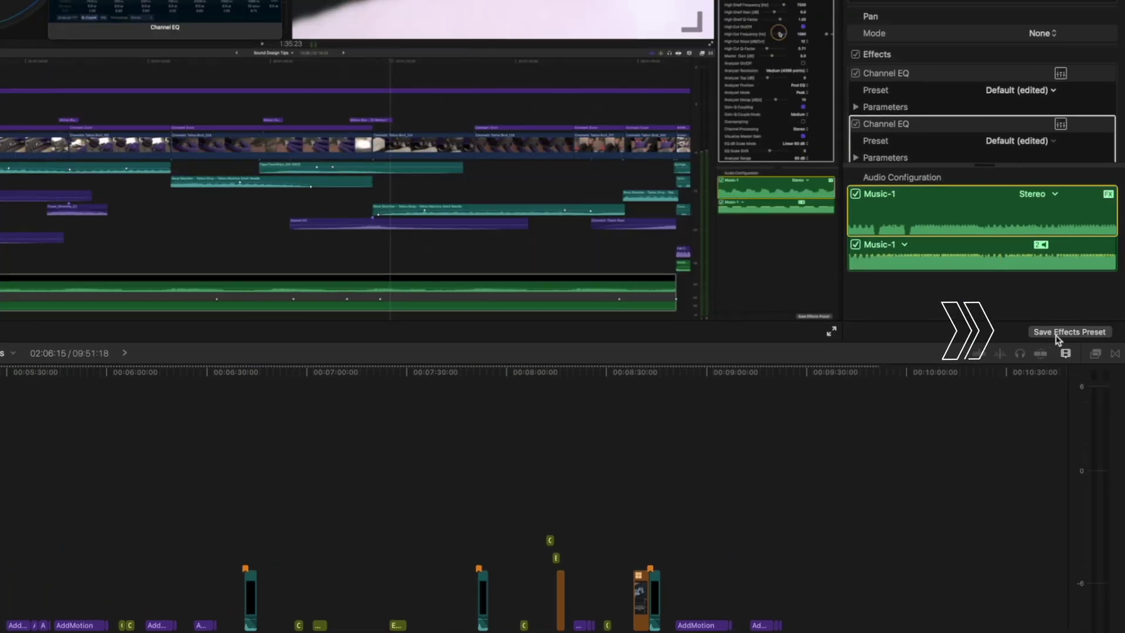
Try saving a 'Music EQ' preset without the first Channel EQ and Volume, declining to replace the existing one
{"action": "left_click", "coordinate": [1070, 333]}
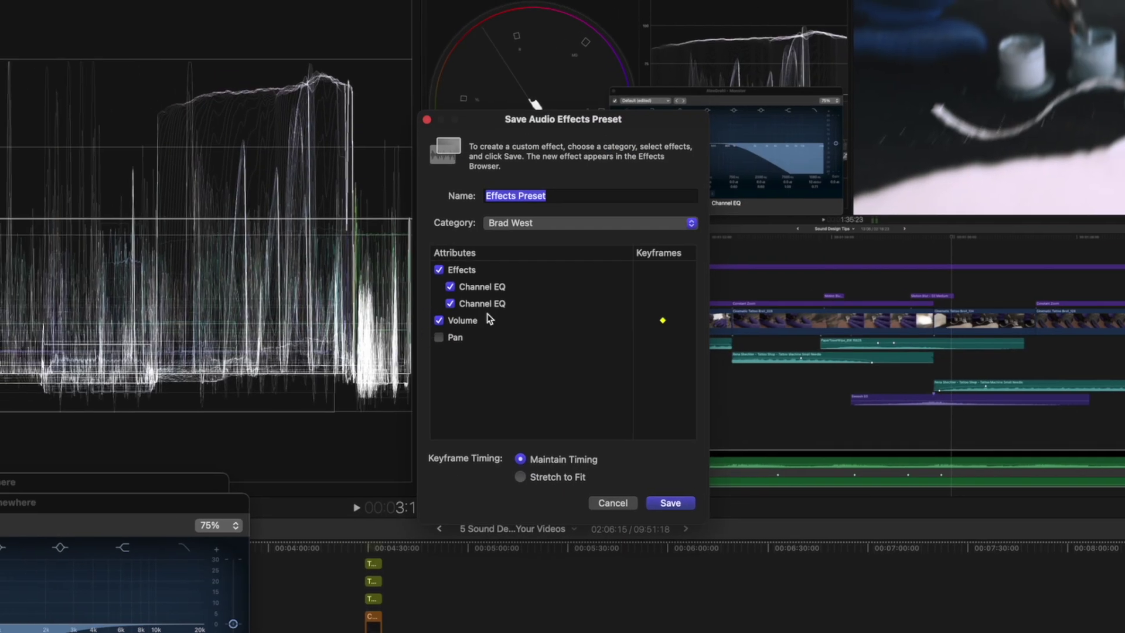
{"action": "left_click", "coordinate": [457, 288]}
{"action": "left_click", "coordinate": [439, 322]}
{"action": "type", "text": "Music EQ"}
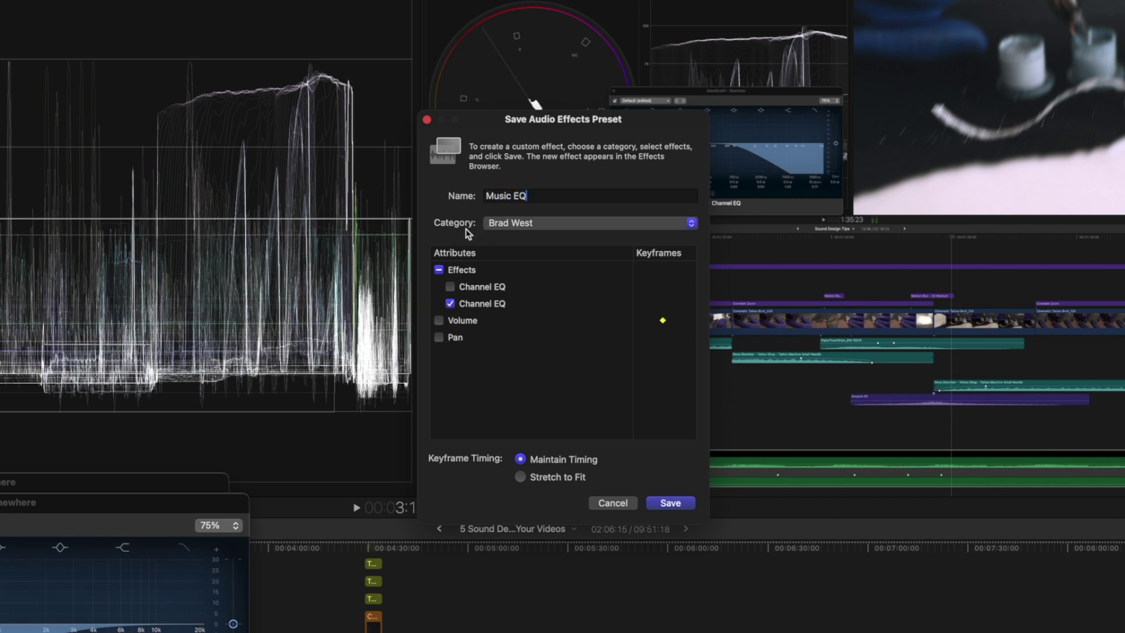
{"action": "left_click", "coordinate": [515, 227]}
{"action": "left_click", "coordinate": [516, 223]}
{"action": "left_click", "coordinate": [670, 506]}
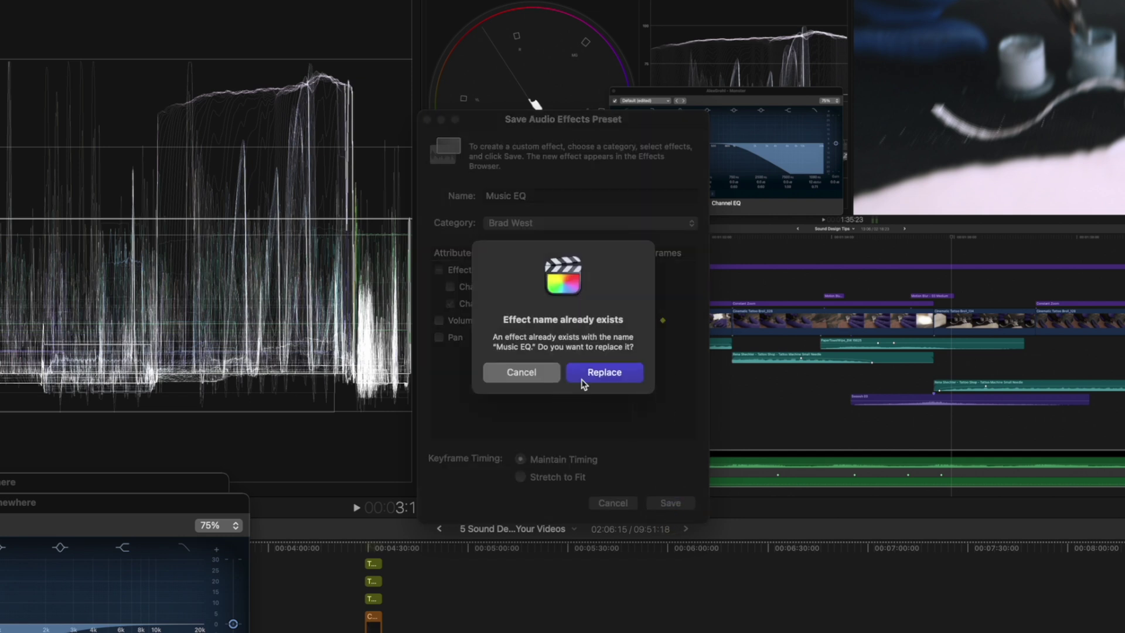
{"action": "left_click", "coordinate": [553, 373]}
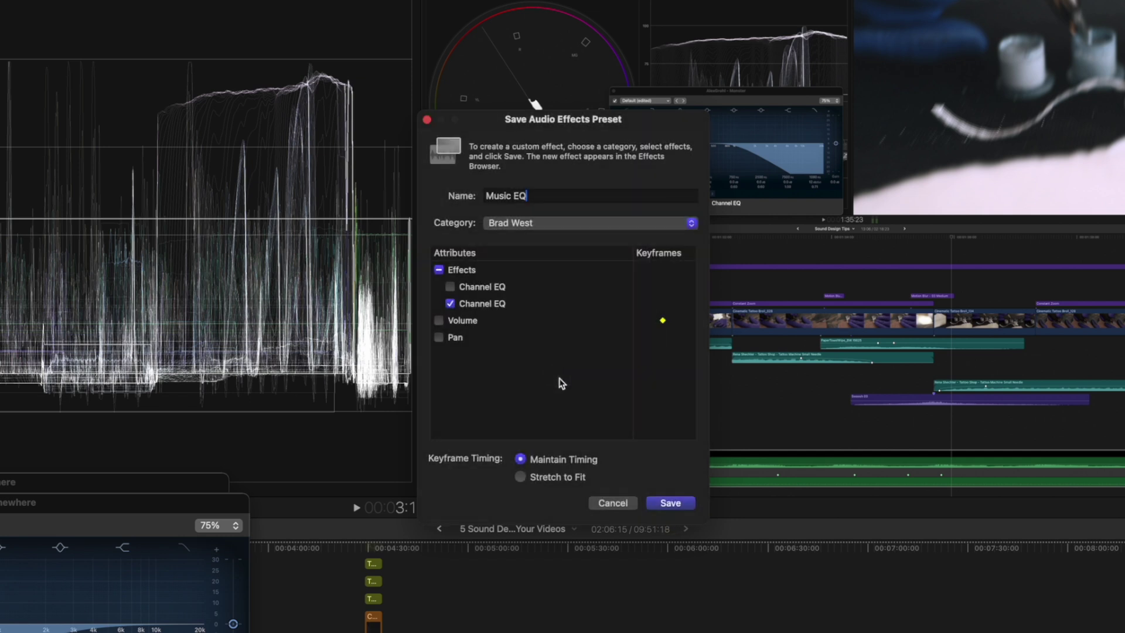
{"action": "left_click", "coordinate": [615, 503]}
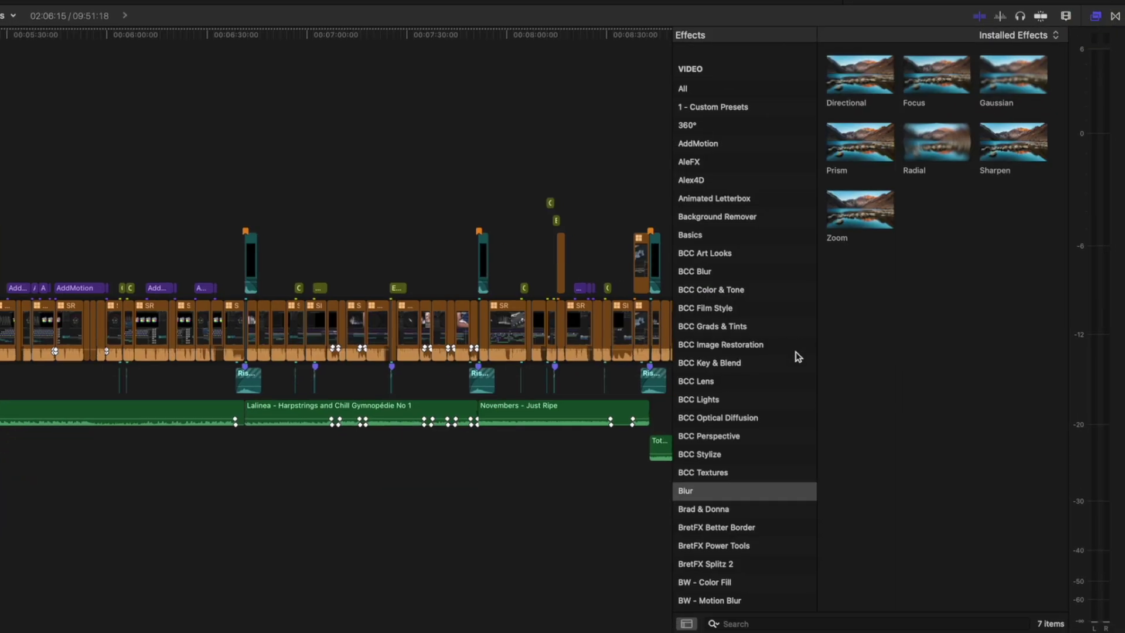
Show the Brad West audio effects and select the four music clips
{"action": "scroll", "coordinate": [799, 354], "scroll_direction": "down", "scroll_amount": 10}
{"action": "scroll", "coordinate": [788, 368], "scroll_direction": "up", "scroll_amount": 1}
{"action": "left_click", "coordinate": [801, 400]}
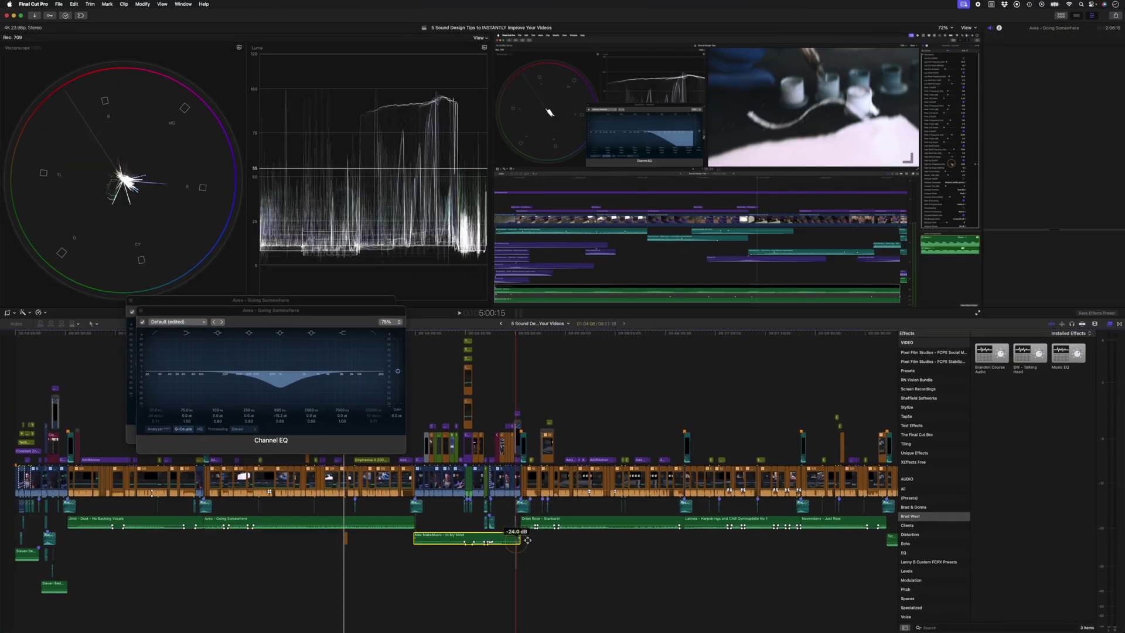
{"action": "left_click_drag", "start_coordinate": [528, 540], "coordinate": [885, 518]}
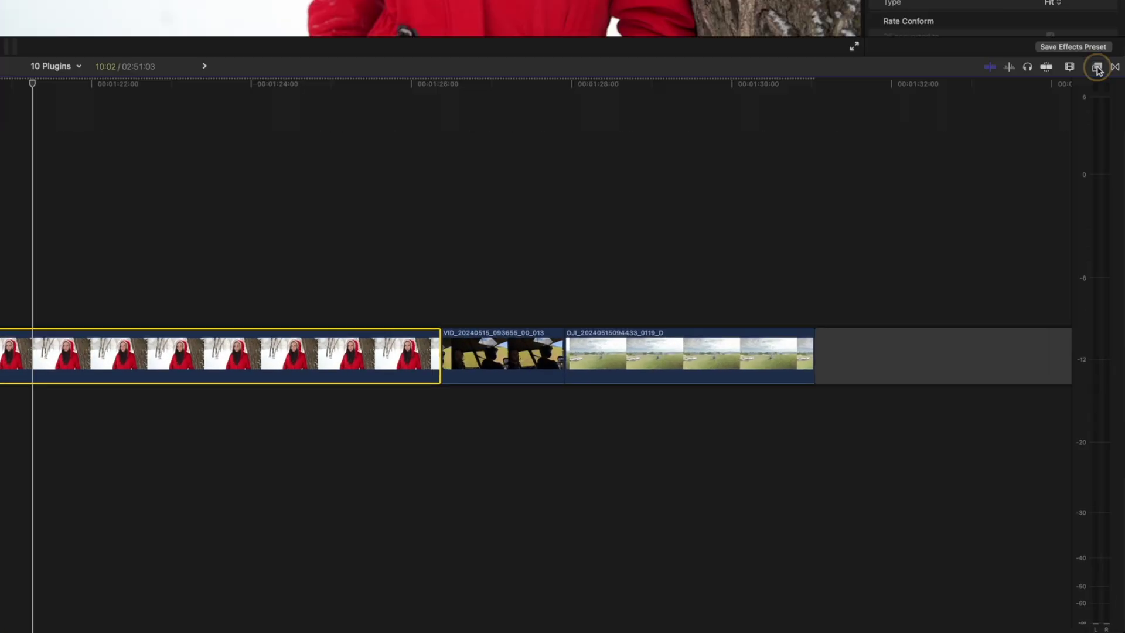
Add a Hue/Saturation Curves correction to the snowy portrait clip
{"action": "left_click", "coordinate": [1110, 323]}
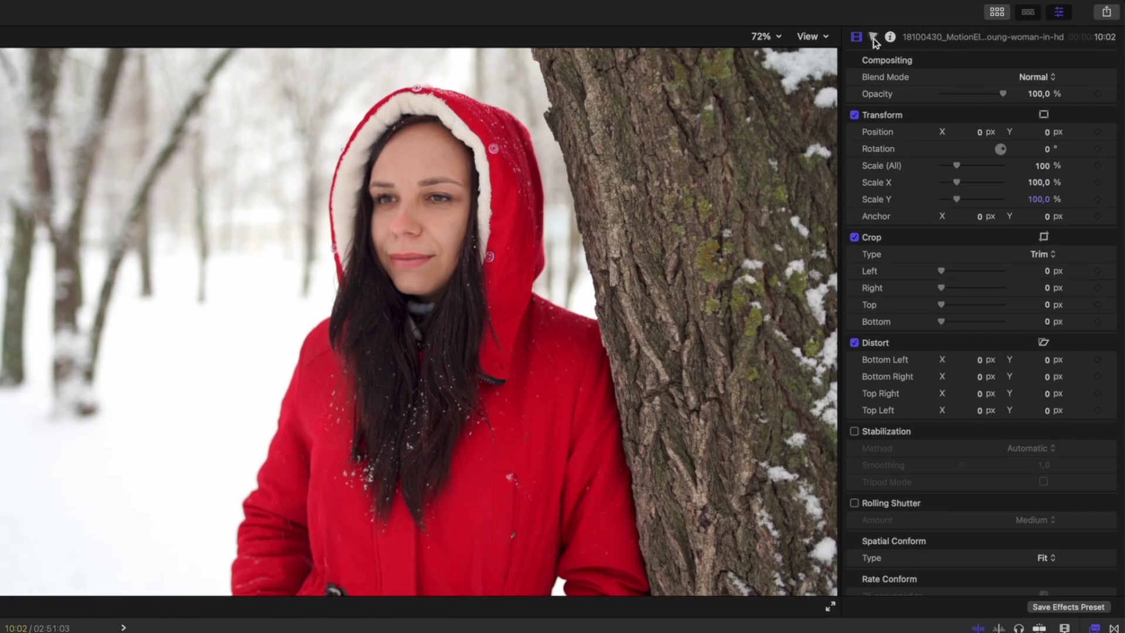
{"action": "left_click", "coordinate": [873, 37]}
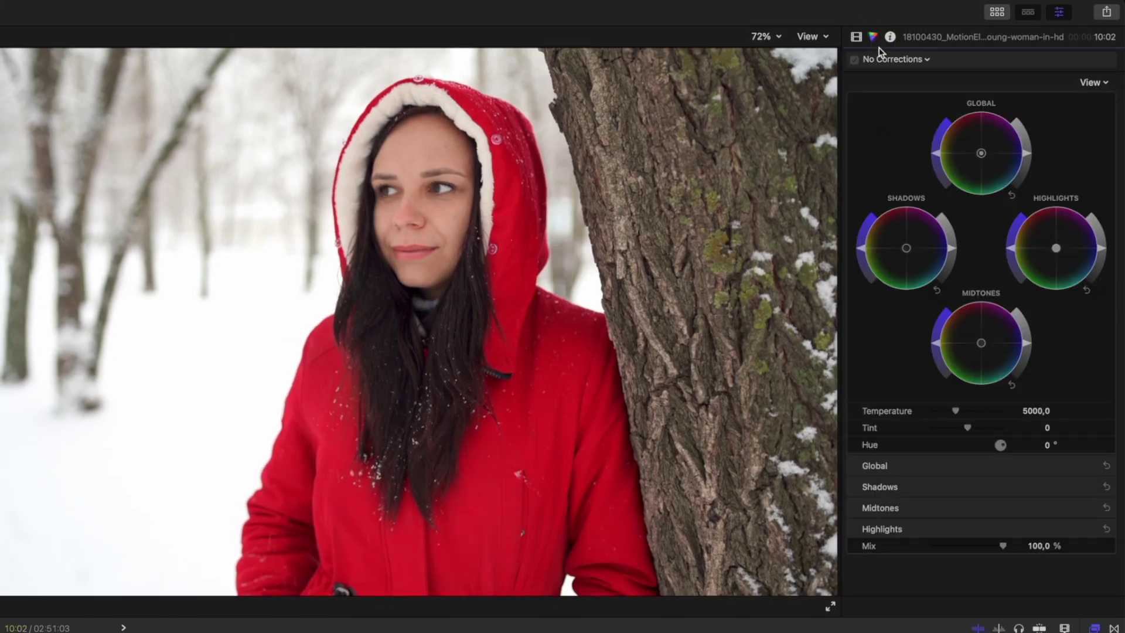
{"action": "left_click", "coordinate": [886, 59]}
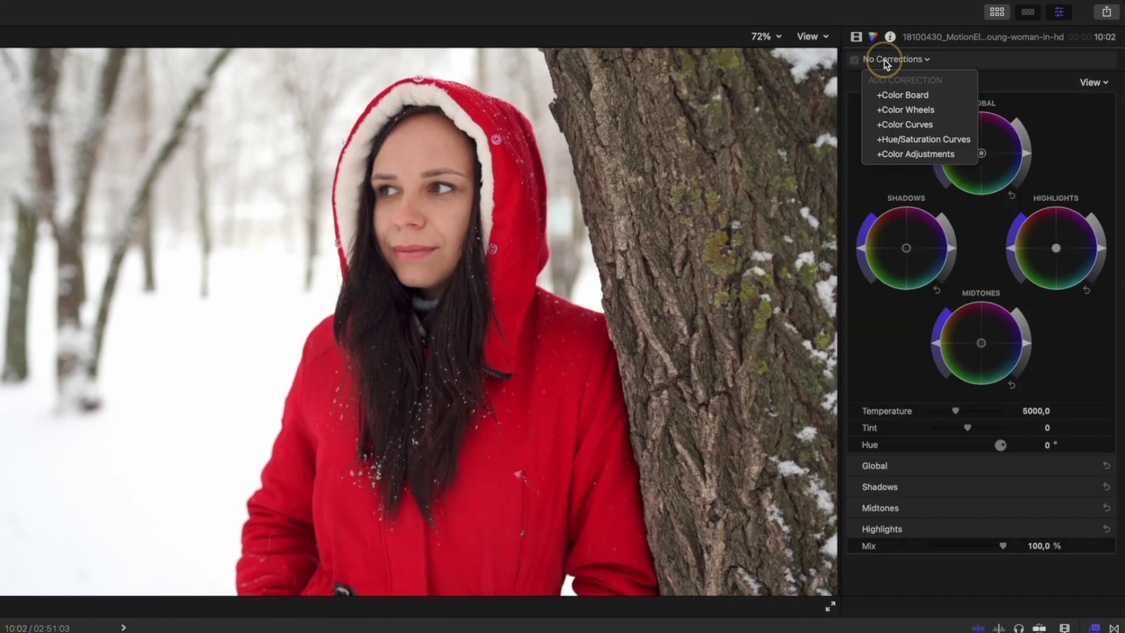
{"action": "left_click", "coordinate": [951, 142]}
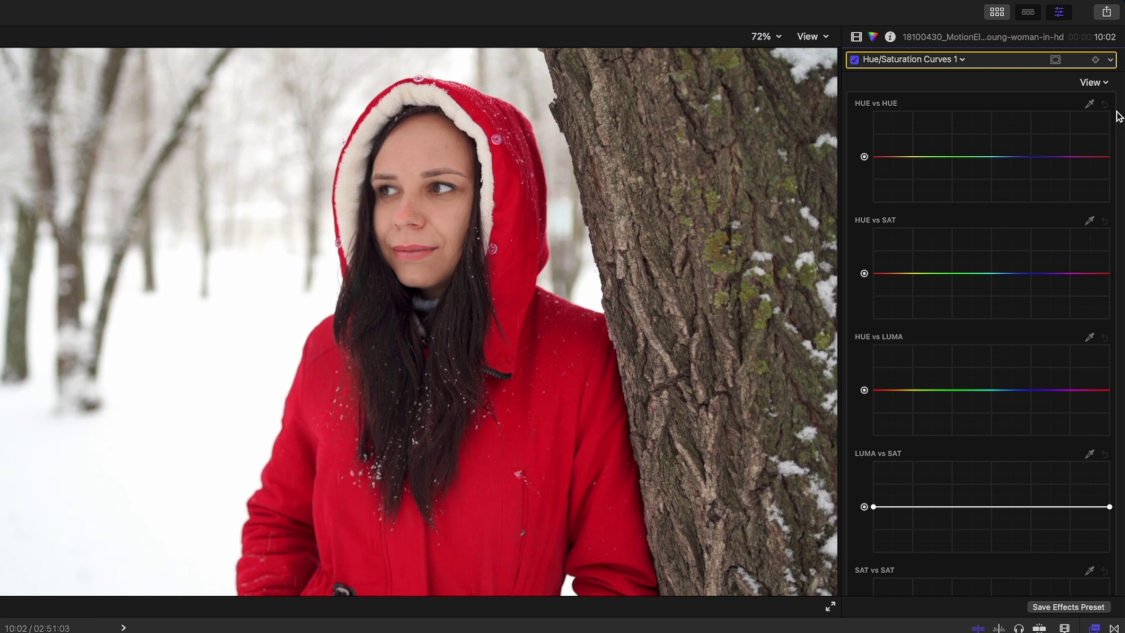
Sample the red coat on the Hue vs Hue curve and shift its hue to blue
{"action": "left_click", "coordinate": [1089, 106]}
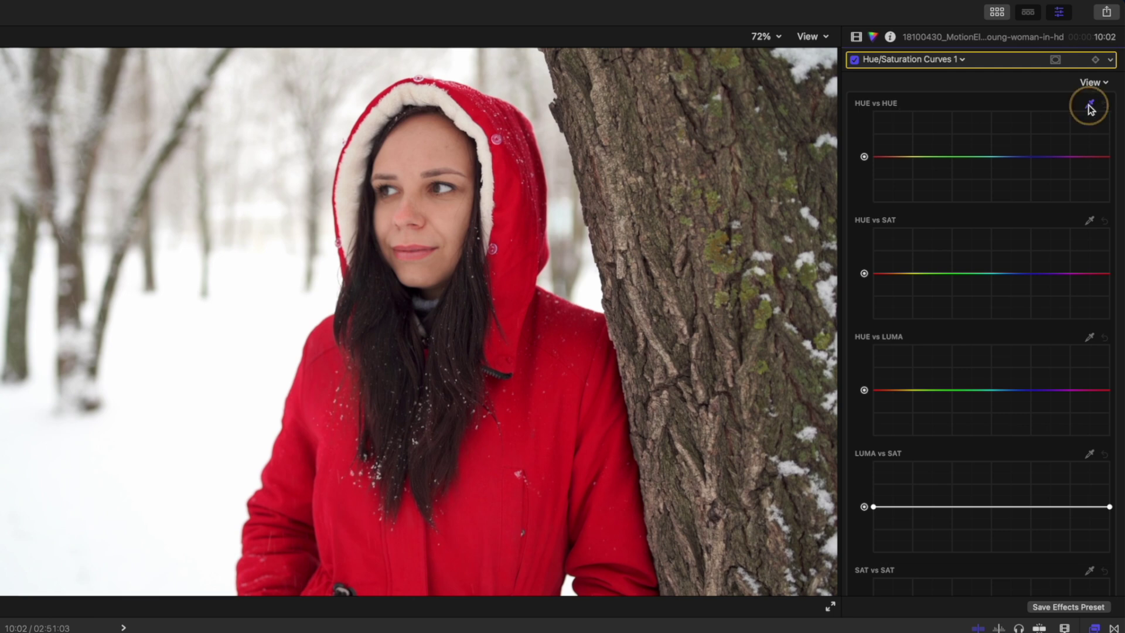
{"action": "left_click", "coordinate": [497, 455]}
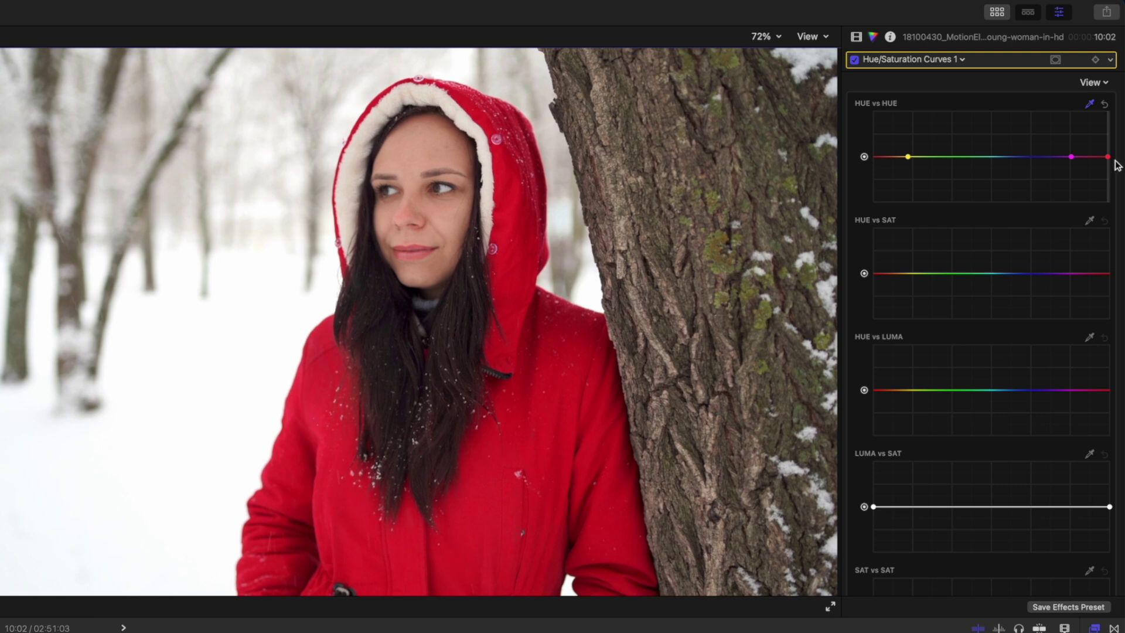
{"action": "left_click_drag", "start_coordinate": [1108, 157], "coordinate": [1107, 126]}
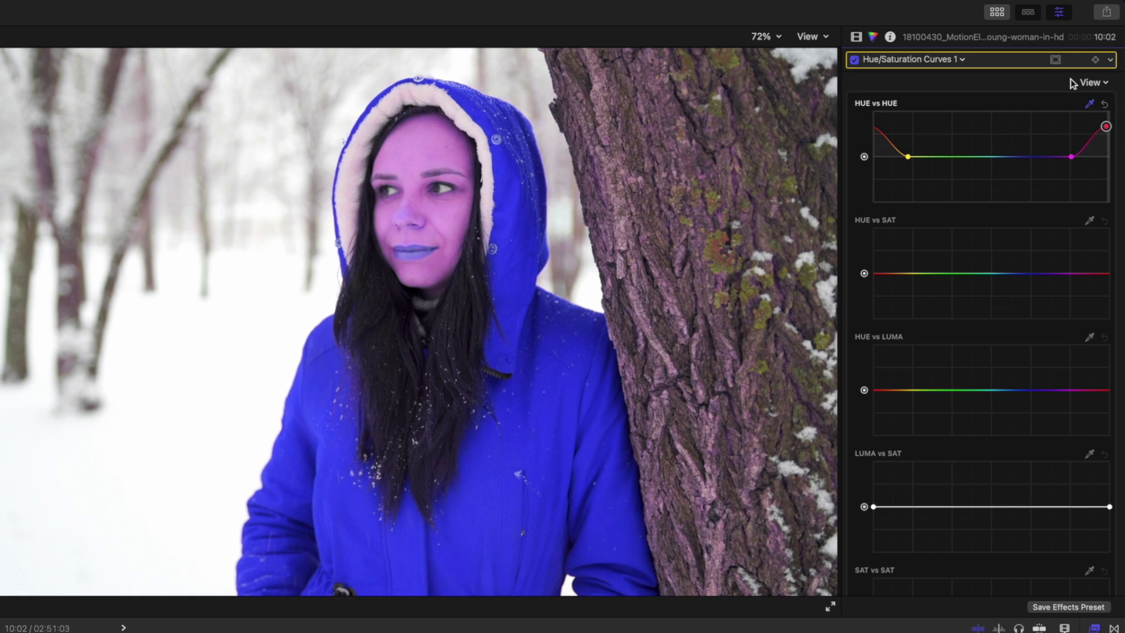
{"action": "left_click", "coordinate": [1056, 61]}
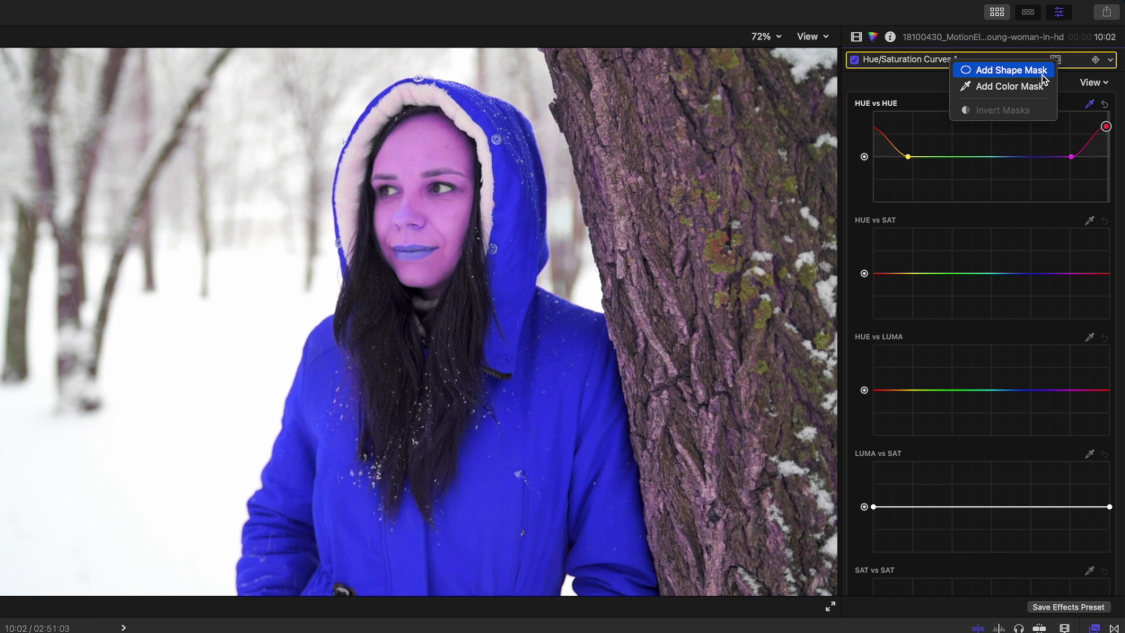
Add a shape mask over the face, apply the correction outside it, and turn the jacket blue again
{"action": "left_click", "coordinate": [1042, 73]}
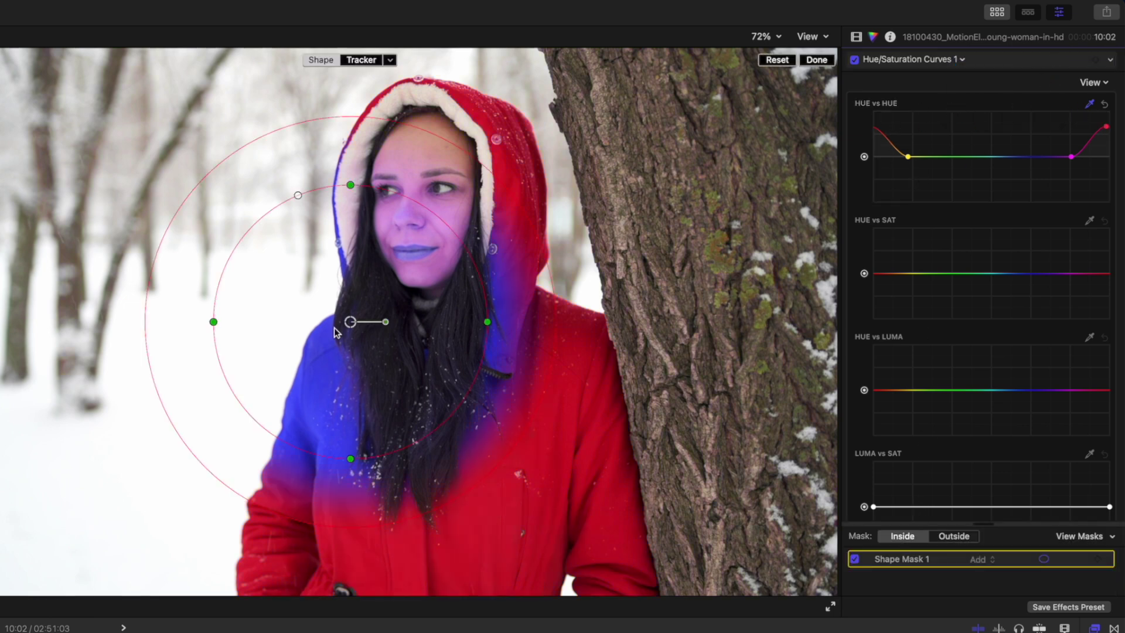
{"action": "left_click_drag", "start_coordinate": [350, 321], "coordinate": [422, 201]}
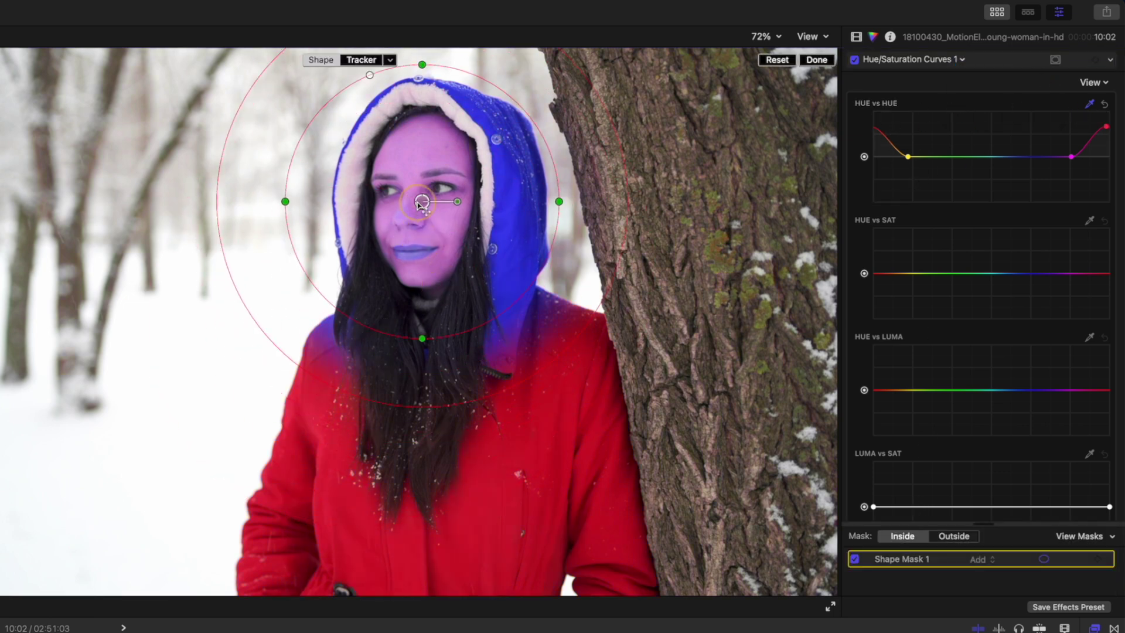
{"action": "left_click", "coordinate": [1106, 104]}
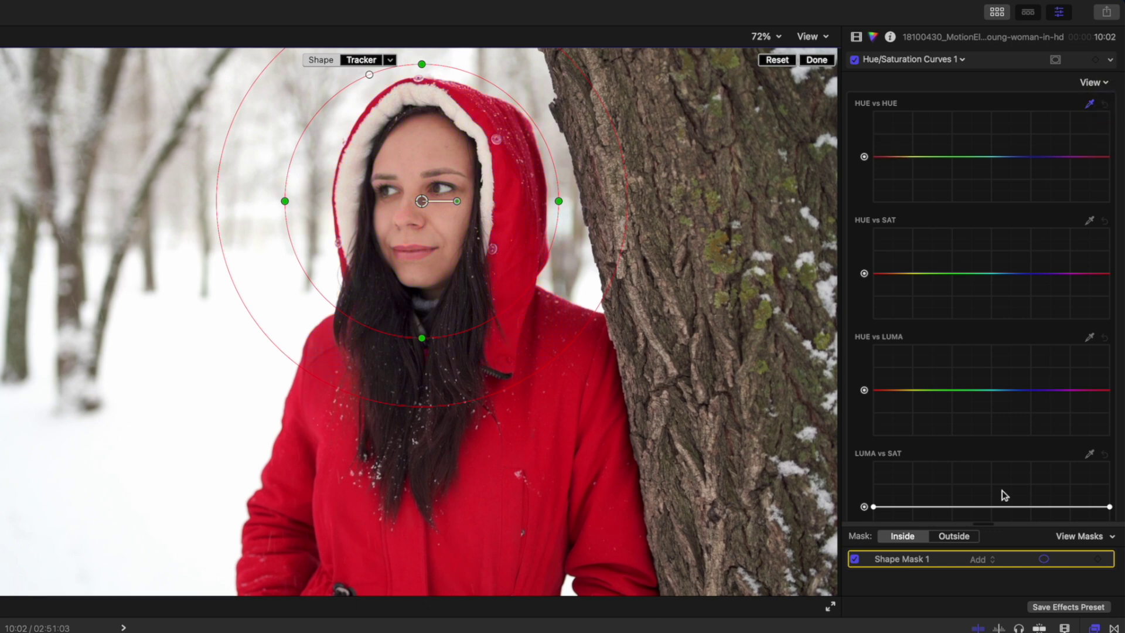
{"action": "left_click", "coordinate": [954, 537]}
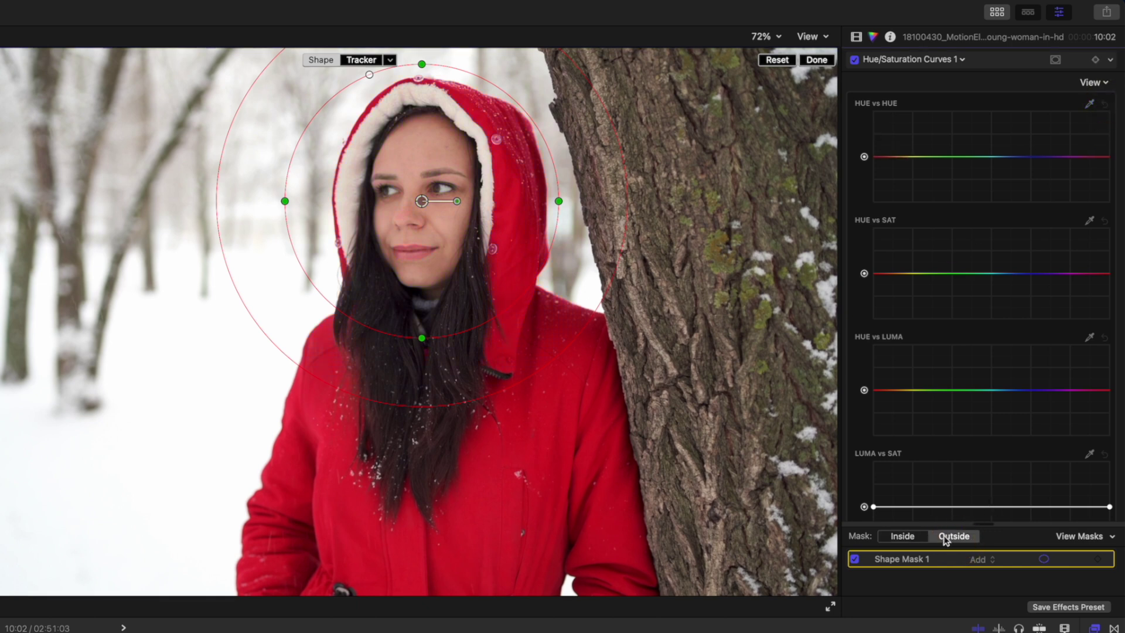
{"action": "left_click", "coordinate": [491, 457]}
{"action": "left_click_drag", "start_coordinate": [1108, 157], "coordinate": [1108, 130]}
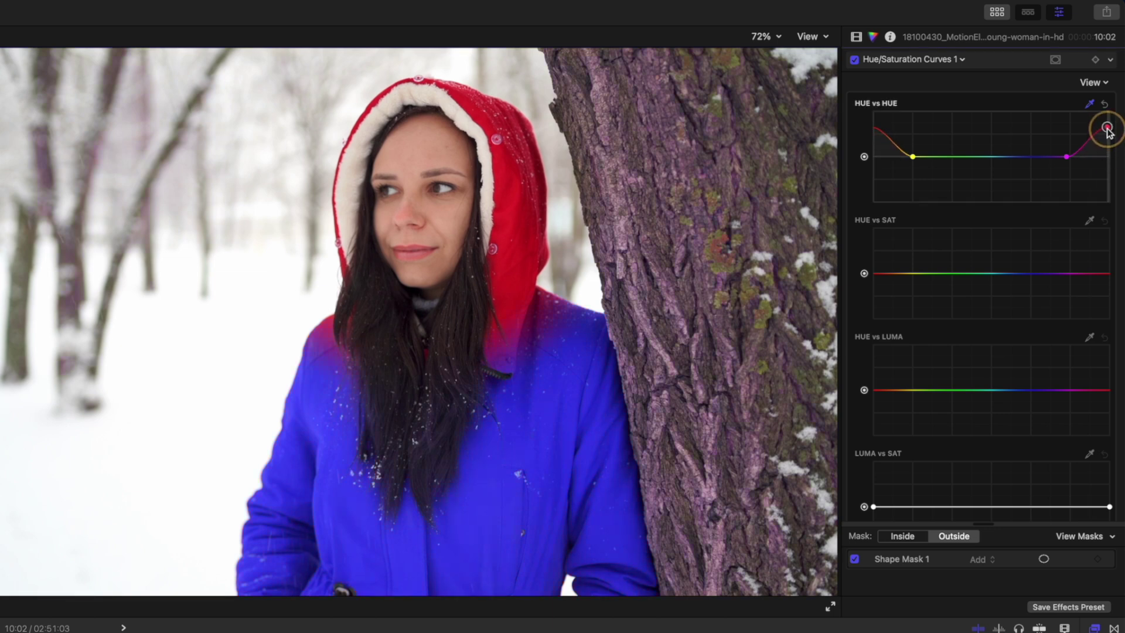
Reshape the mask into a tight oval around the face with a wider soft edge
{"action": "left_click", "coordinate": [899, 558]}
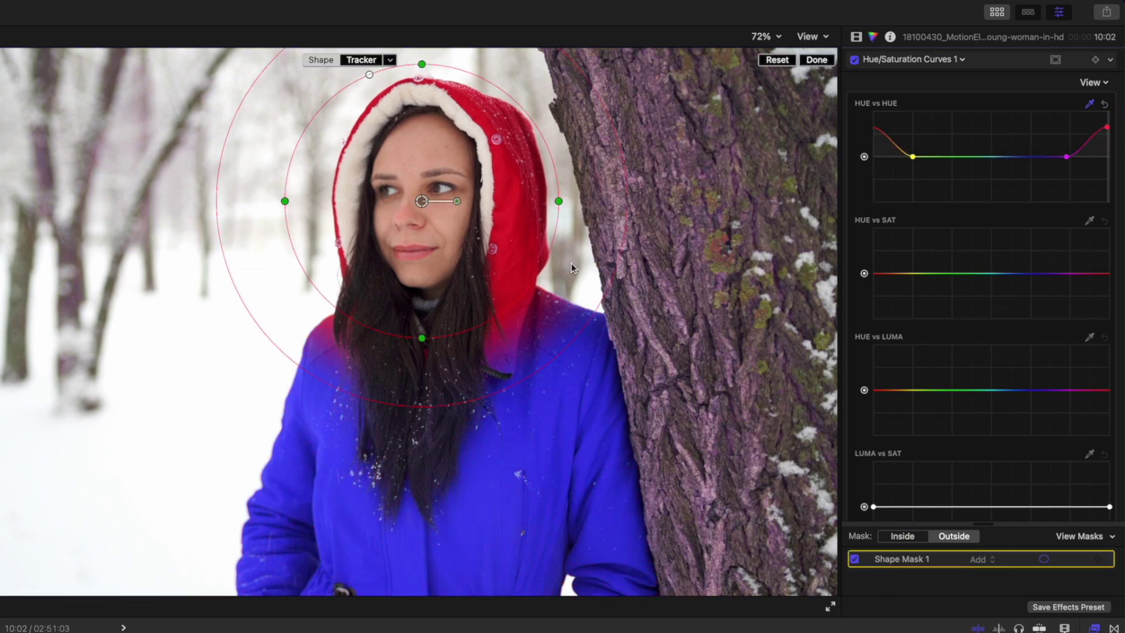
{"action": "left_click_drag", "start_coordinate": [423, 201], "coordinate": [422, 212]}
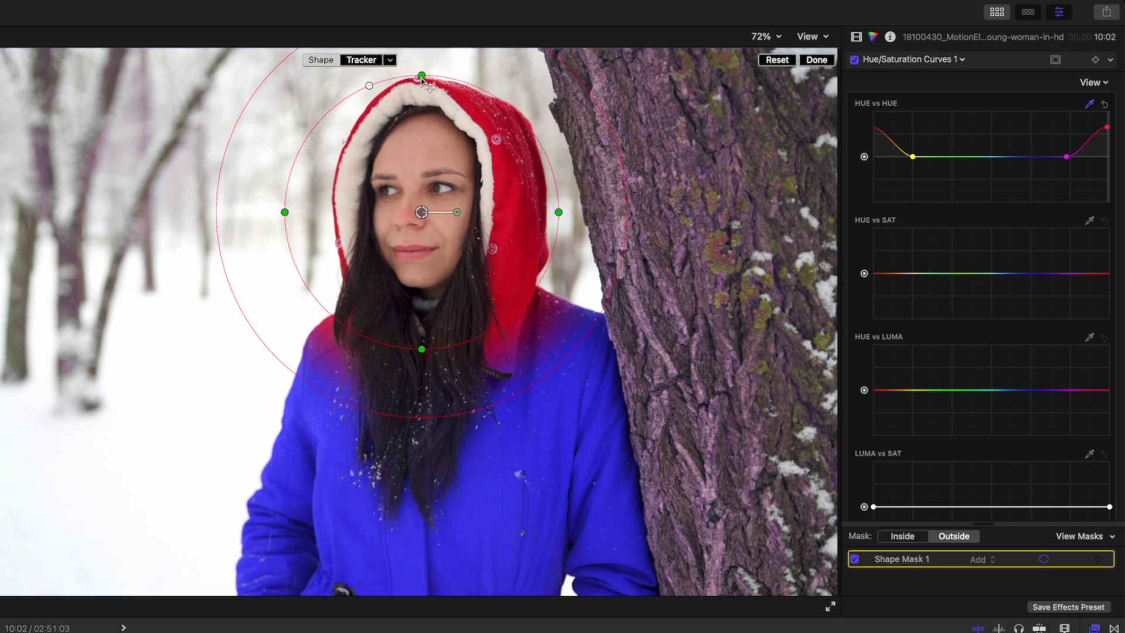
{"action": "left_click_drag", "start_coordinate": [422, 76], "coordinate": [424, 124]}
{"action": "left_click_drag", "start_coordinate": [559, 214], "coordinate": [472, 212]}
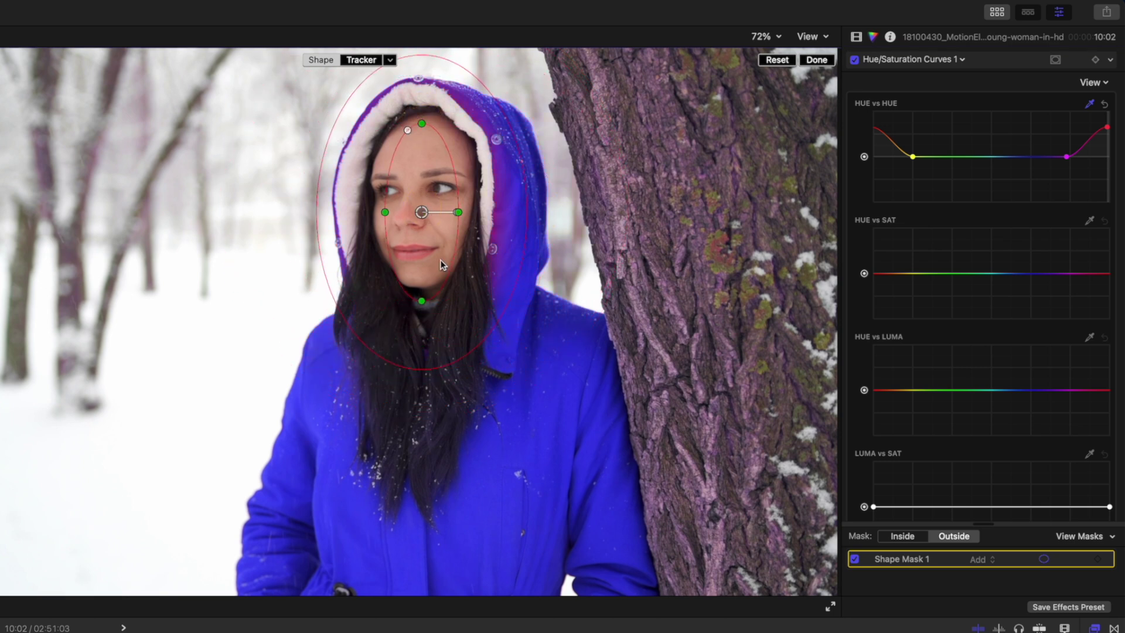
{"action": "left_click_drag", "start_coordinate": [422, 301], "coordinate": [422, 282]}
{"action": "left_click_drag", "start_coordinate": [422, 212], "coordinate": [423, 198]}
{"action": "left_click_drag", "start_coordinate": [540, 173], "coordinate": [494, 169]}
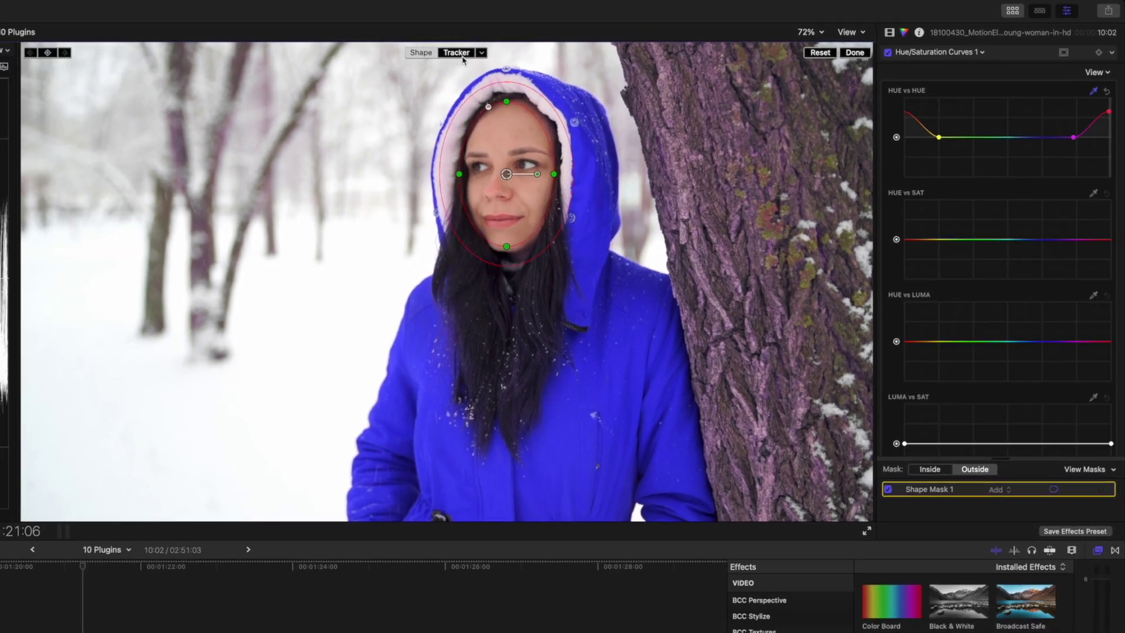
Set the mask to Tracker and analyze so it follows the face
{"action": "left_click", "coordinate": [462, 54]}
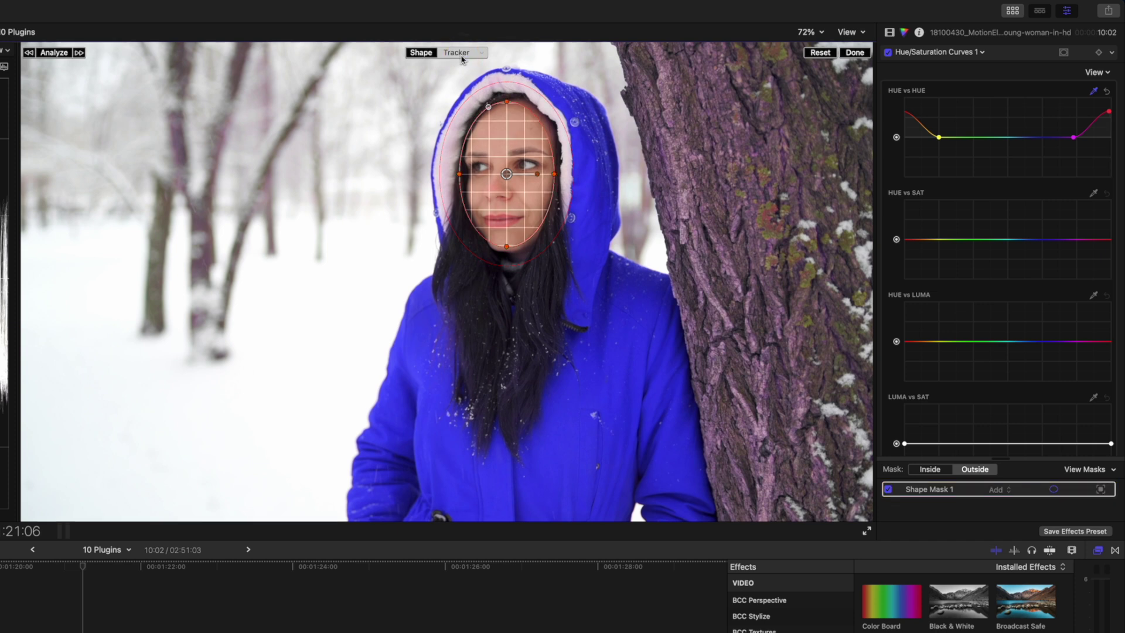
{"action": "left_click", "coordinate": [53, 53]}
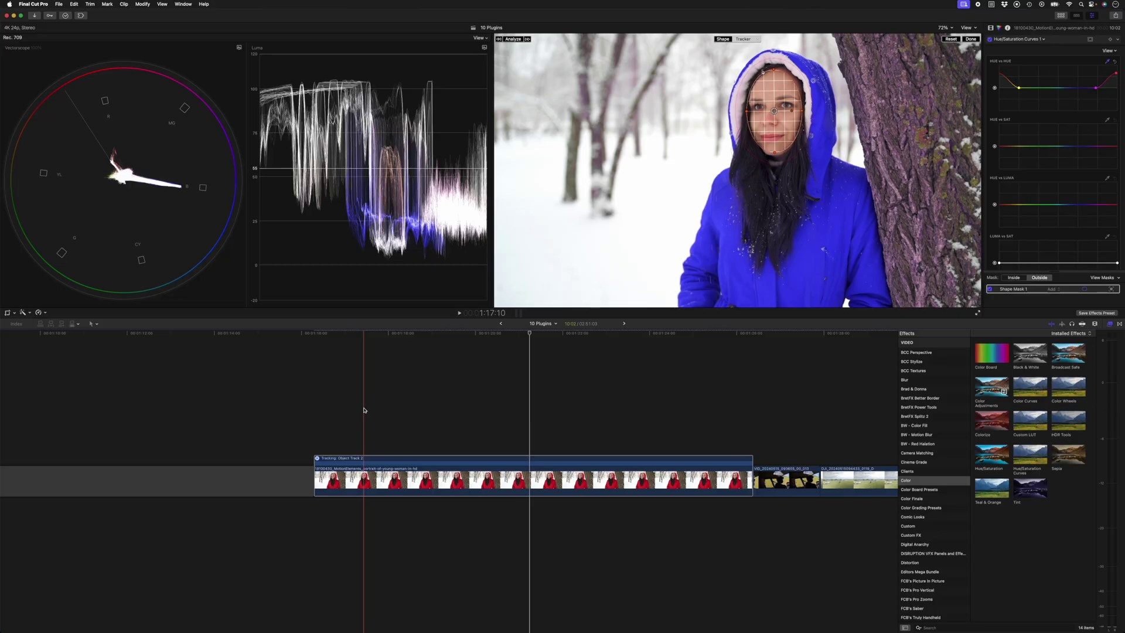
{"action": "scroll", "coordinate": [528, 378], "scroll_direction": "right", "scroll_amount": 10}
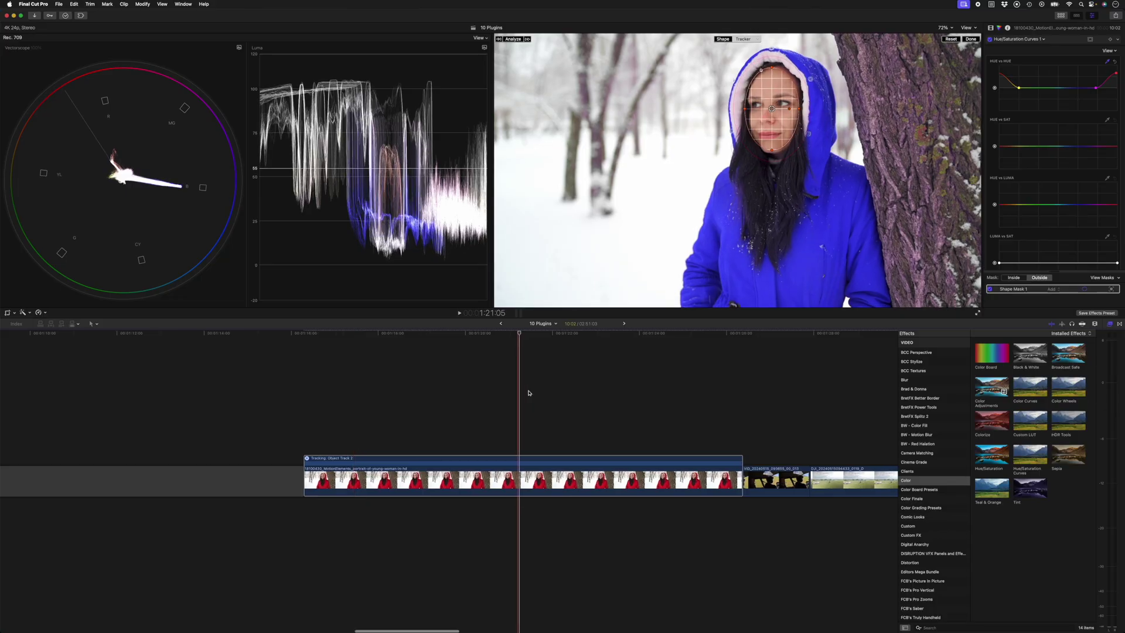
On the drone airfield clip, enable Hue/Saturation Curves 1 and bend Hue vs Hue for the grass
{"action": "left_click", "coordinate": [527, 427]}
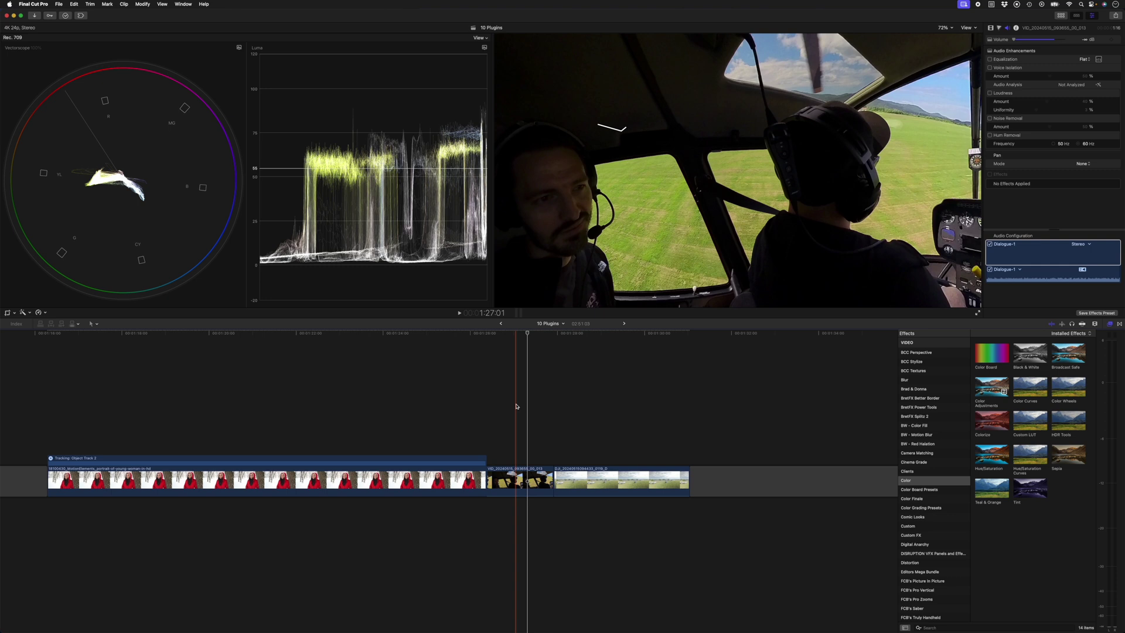
{"action": "left_click", "coordinate": [595, 409]}
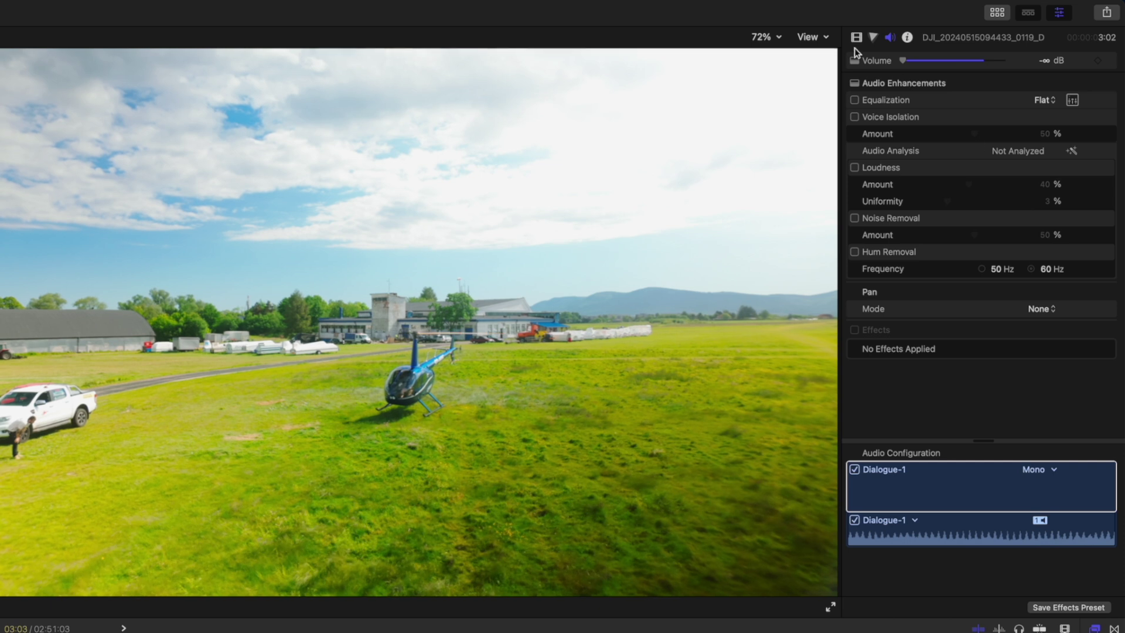
{"action": "left_click", "coordinate": [990, 28]}
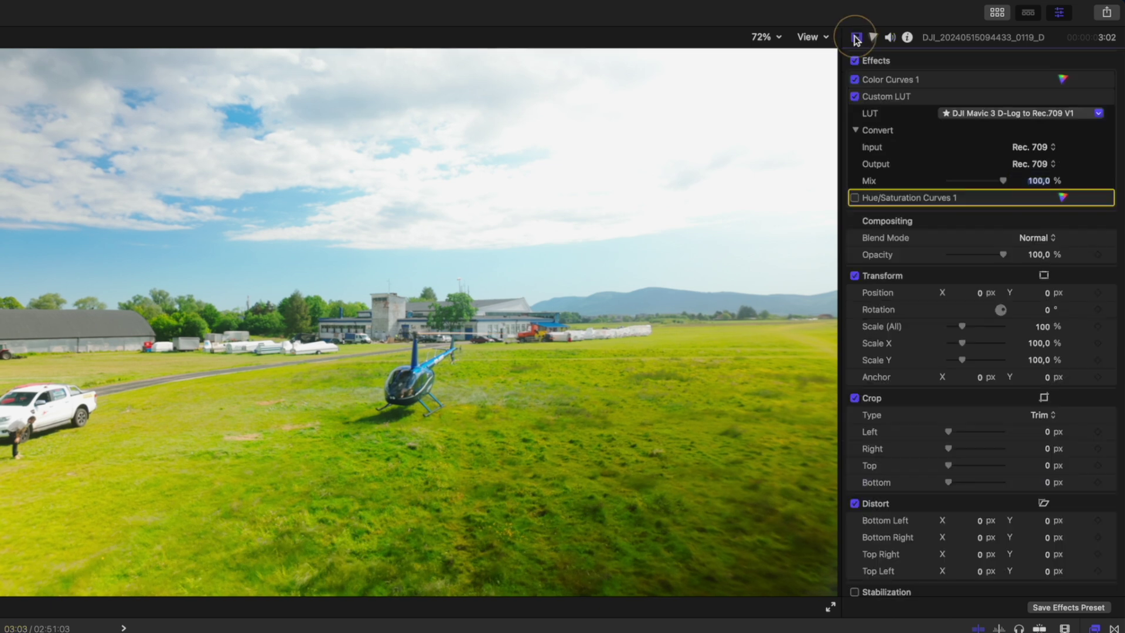
{"action": "left_click", "coordinate": [855, 199]}
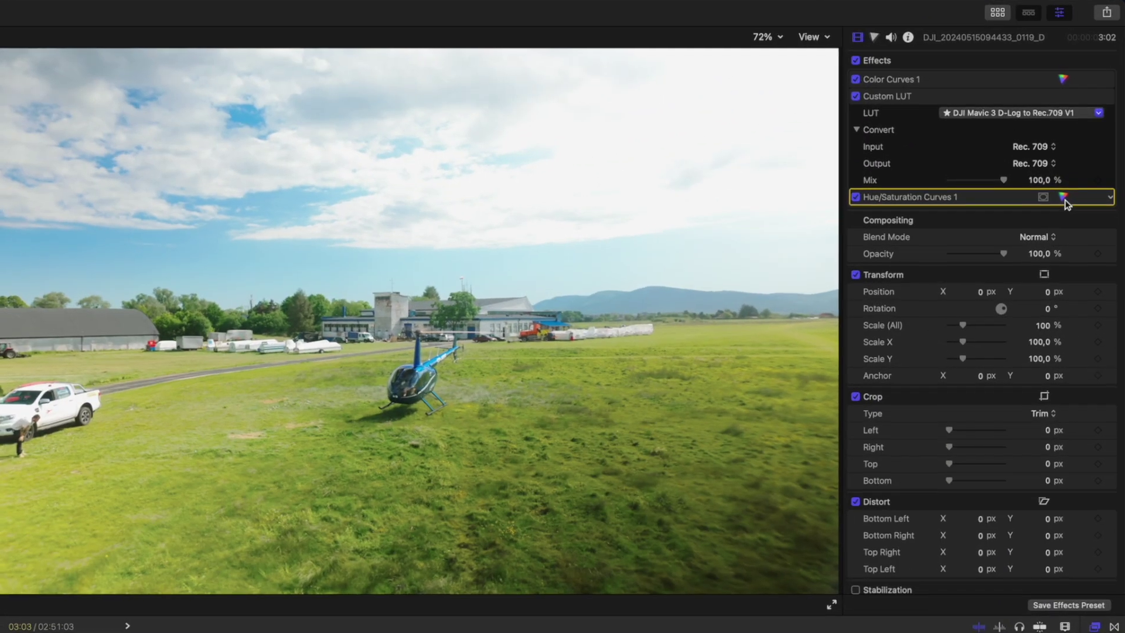
{"action": "left_click", "coordinate": [1092, 108]}
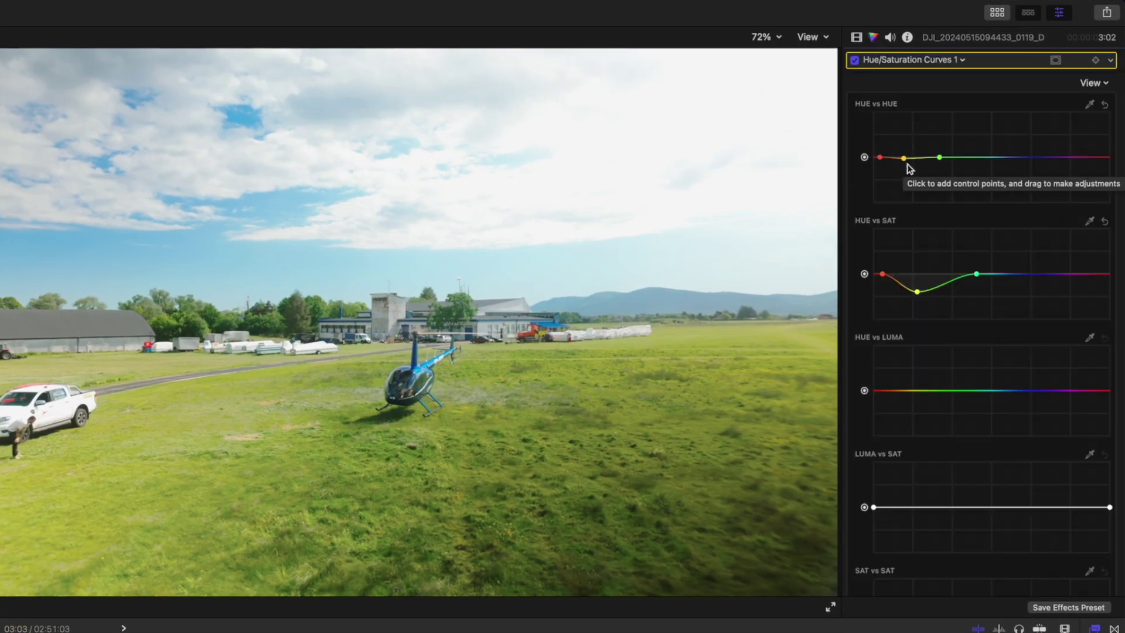
{"action": "mouse_move", "coordinate": [905, 158]}
{"action": "left_mouse_down"}
{"action": "mouse_move", "coordinate": [903, 146]}
{"action": "mouse_move", "coordinate": [904, 160]}
{"action": "left_mouse_up"}
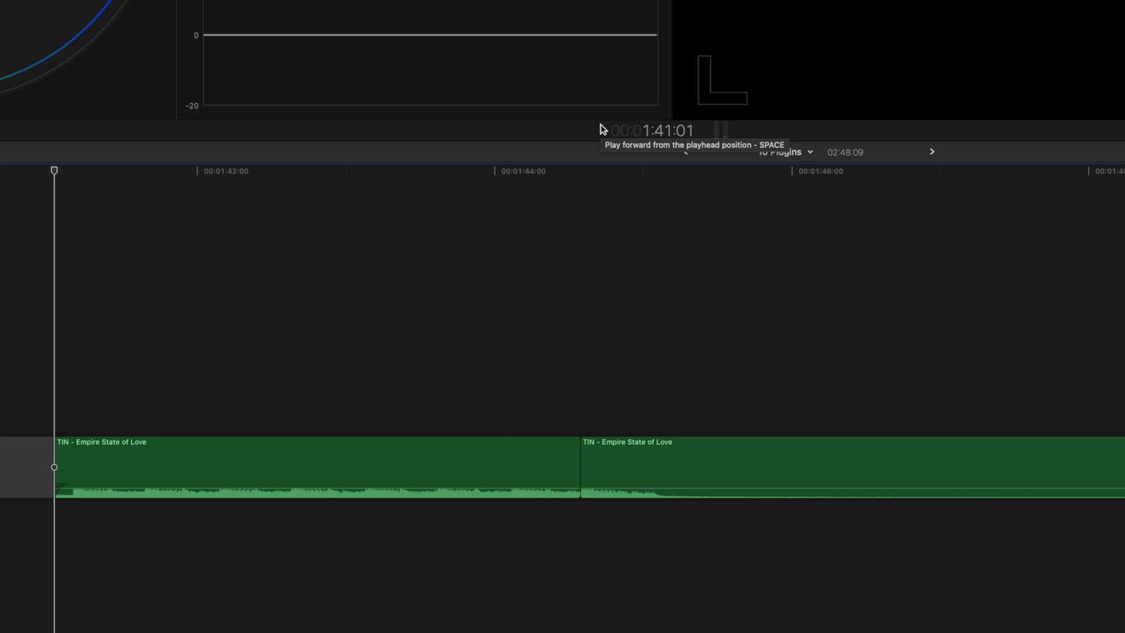
Apply the Cathedral 2 reverb to the second Empire State of Love music clip and listen
{"action": "left_click", "coordinate": [603, 129]}
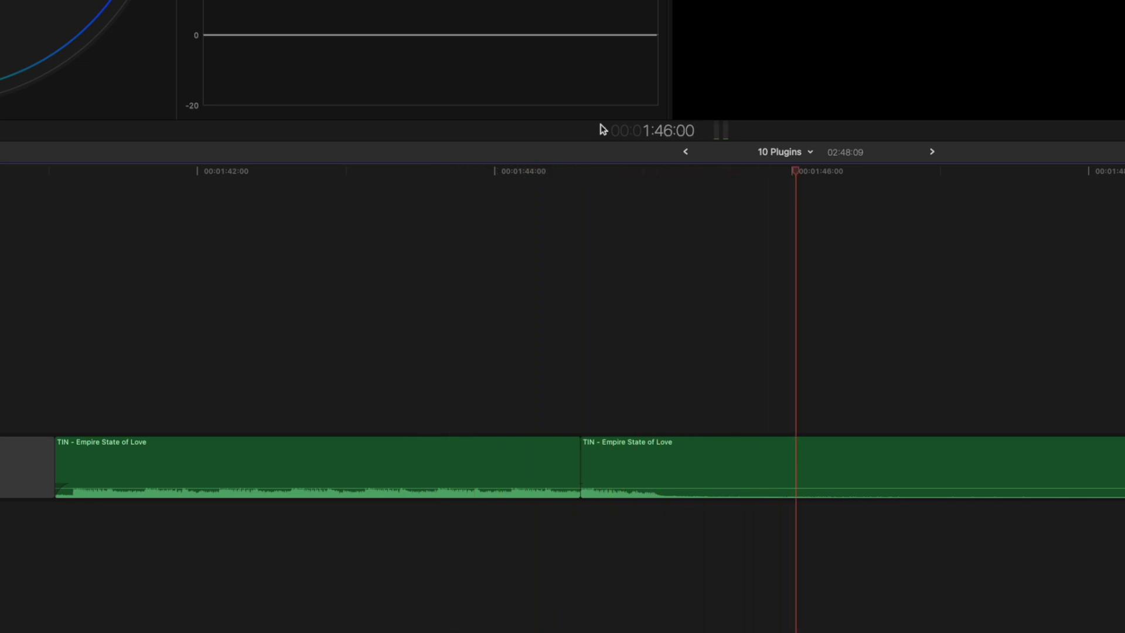
{"action": "key", "text": "space"}
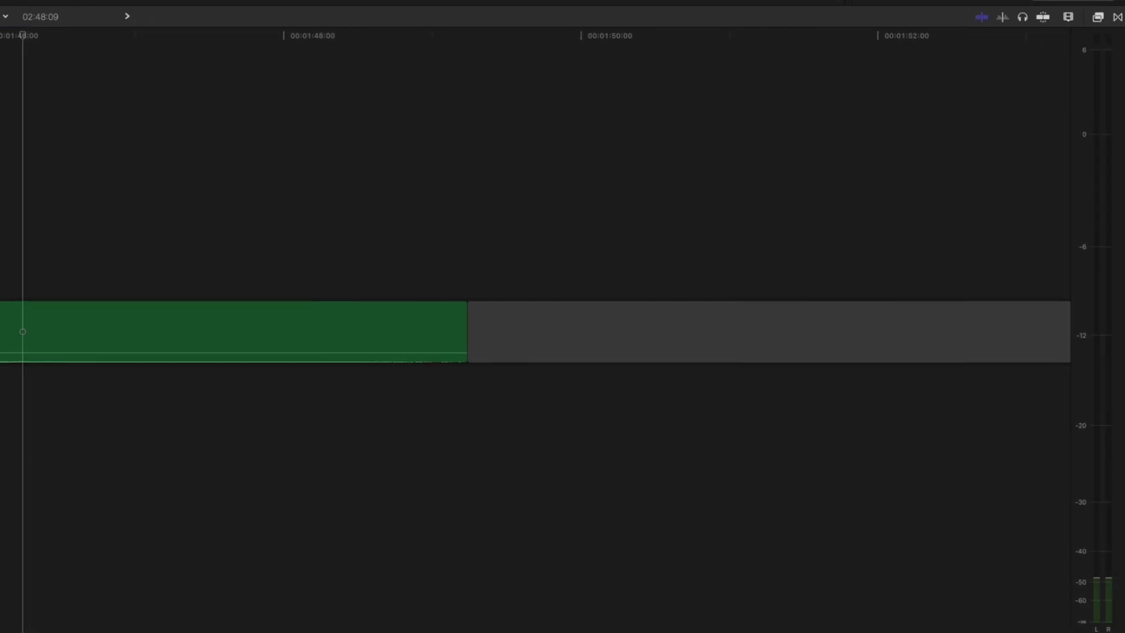
{"action": "left_click", "coordinate": [1095, 19]}
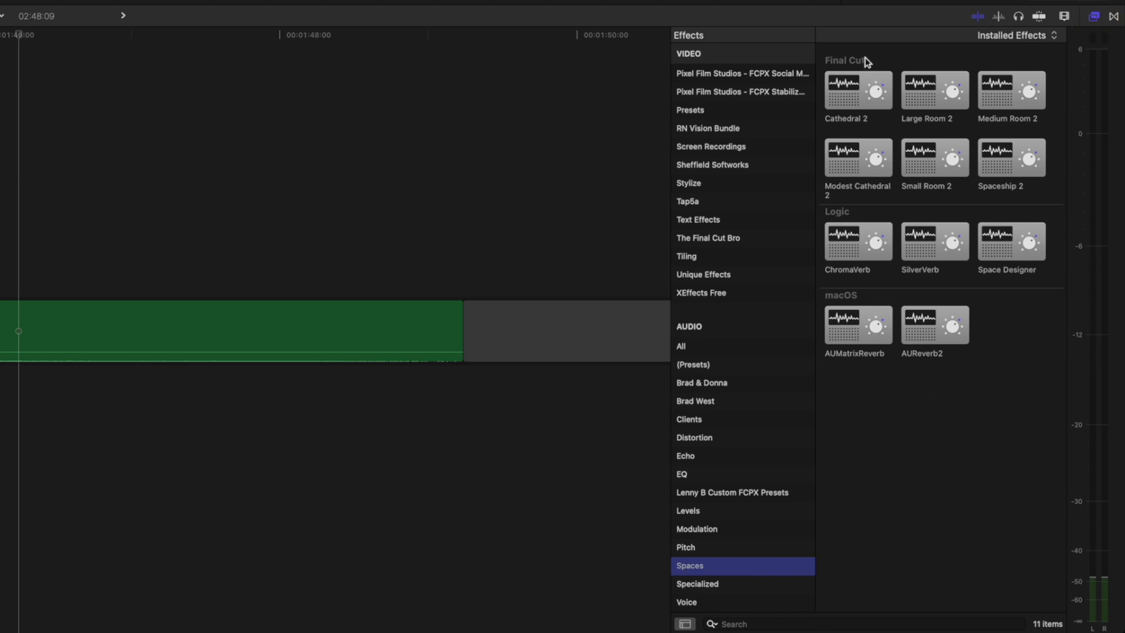
{"action": "left_click_drag", "start_coordinate": [850, 102], "coordinate": [29, 246]}
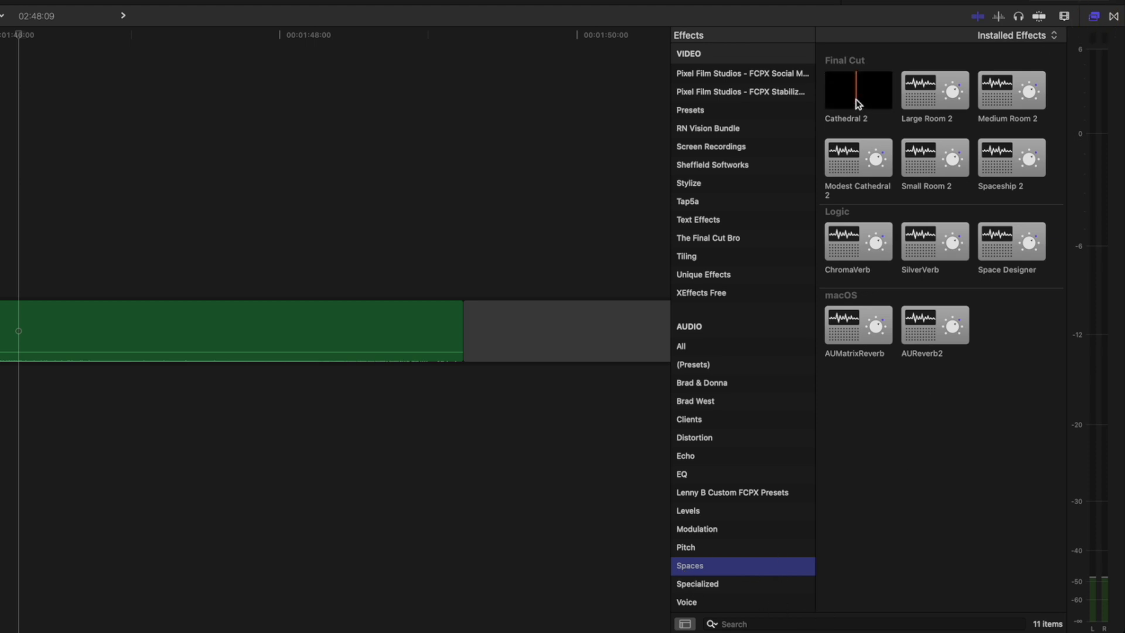
{"action": "left_click_drag", "start_coordinate": [167, 251], "coordinate": [37, 343]}
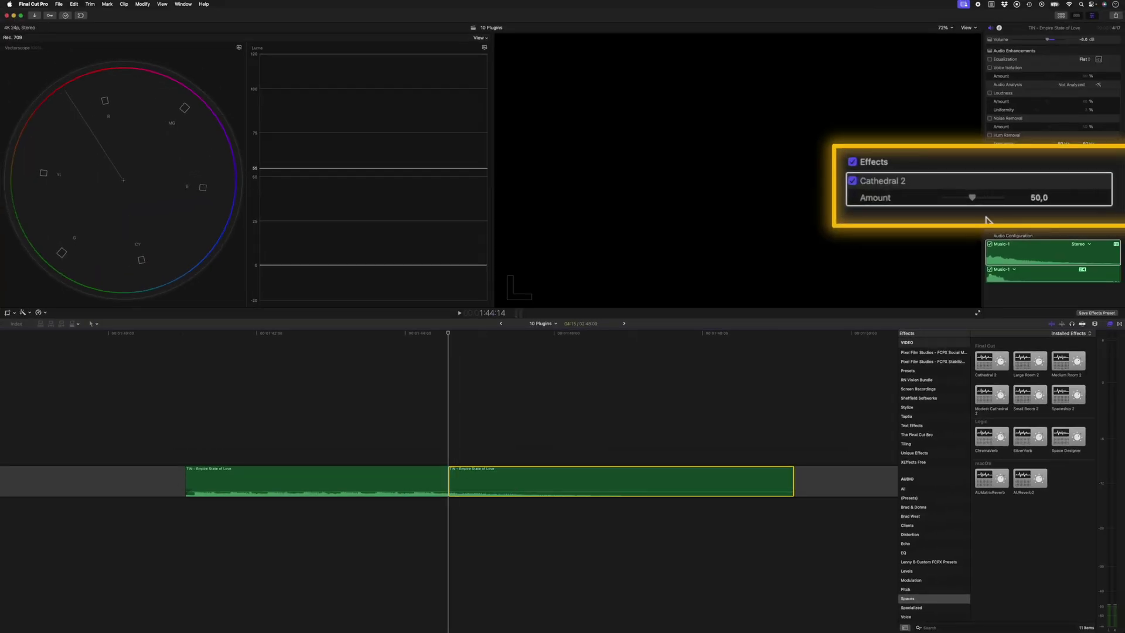
{"action": "key", "text": "space"}
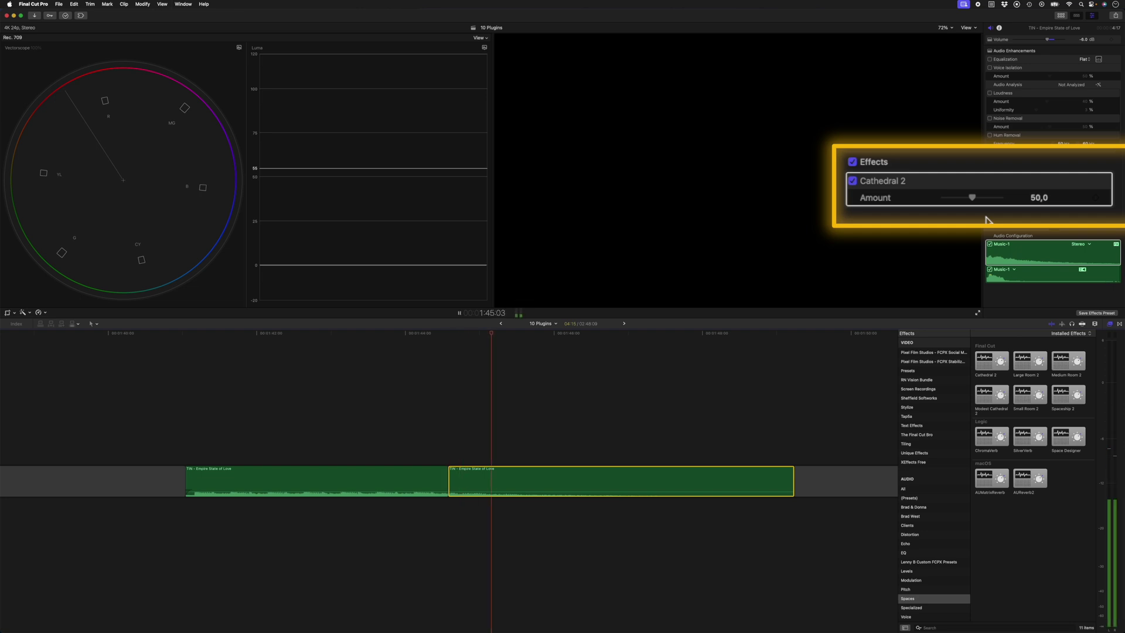
{"action": "key", "text": "space"}
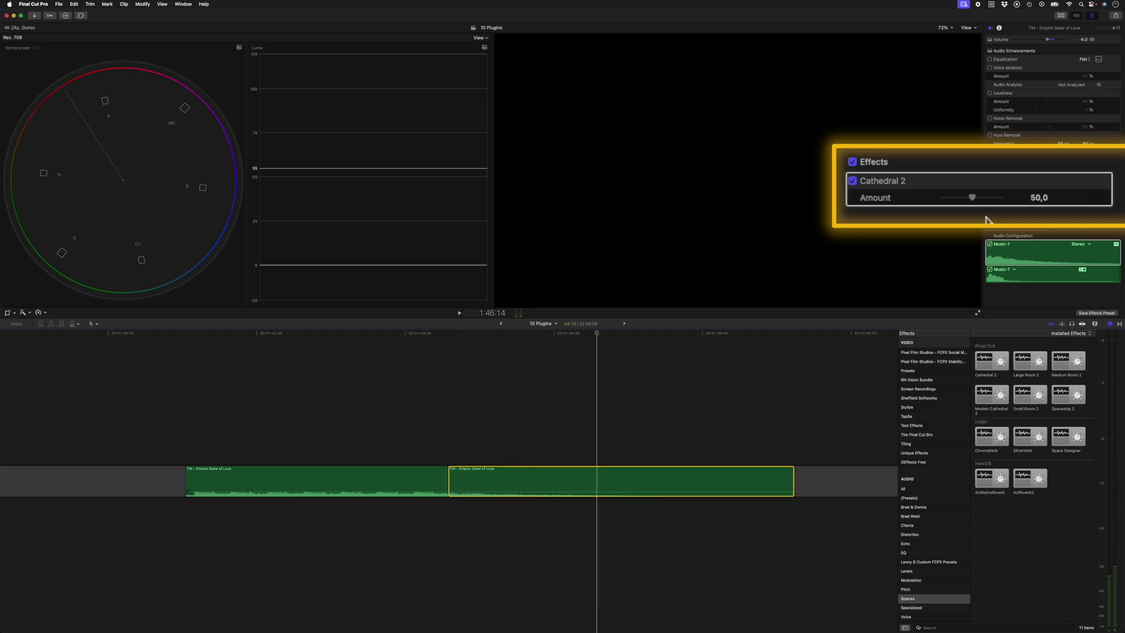
A few frames into the clip, set the Cathedral 2 Amount to 75
{"action": "key", "text": "Up"}
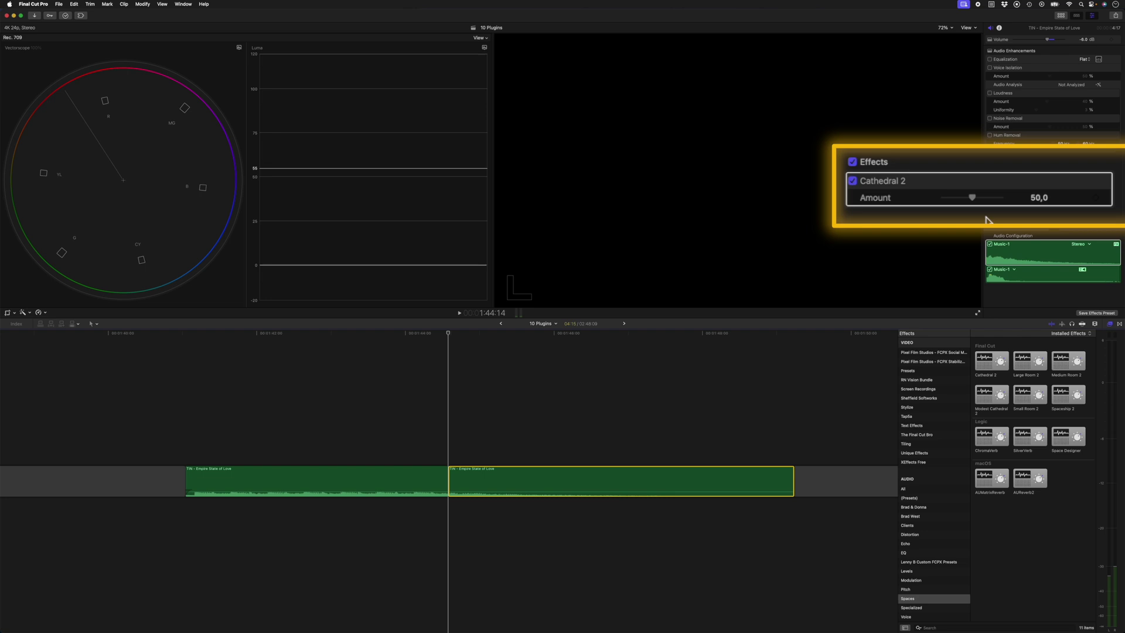
{"action": "key", "text": "Right"}
{"action": "key", "text": "Right"}
{"action": "key", "text": "Right"}
{"action": "key", "text": "Right"}
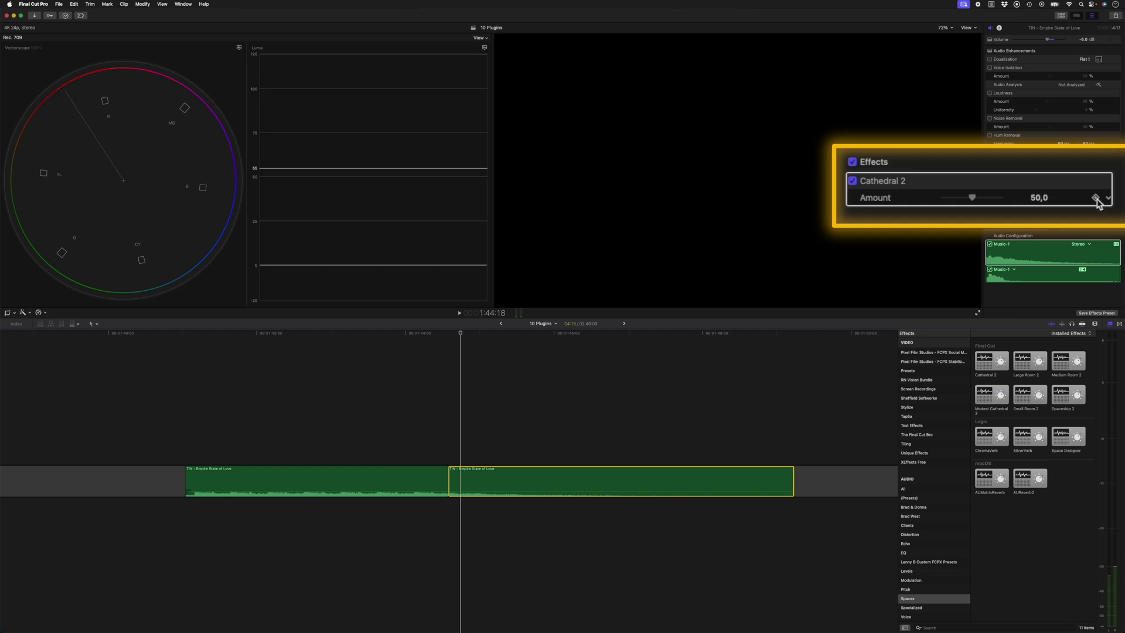
{"action": "left_click", "coordinate": [1038, 199]}
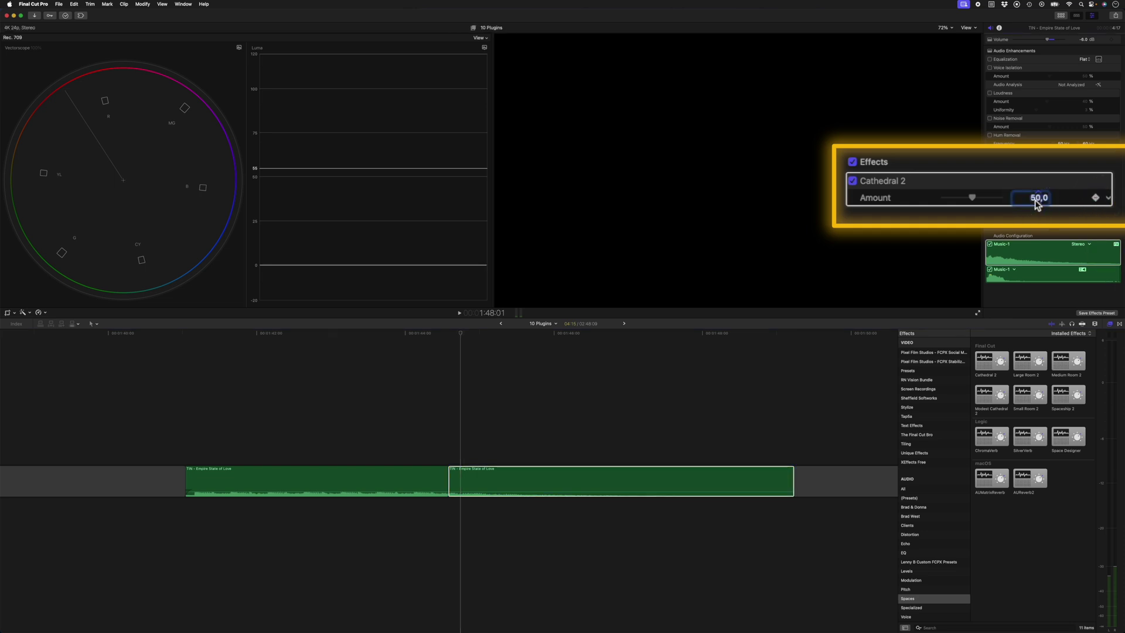
{"action": "type", "text": "75"}
{"action": "key", "text": "Return"}
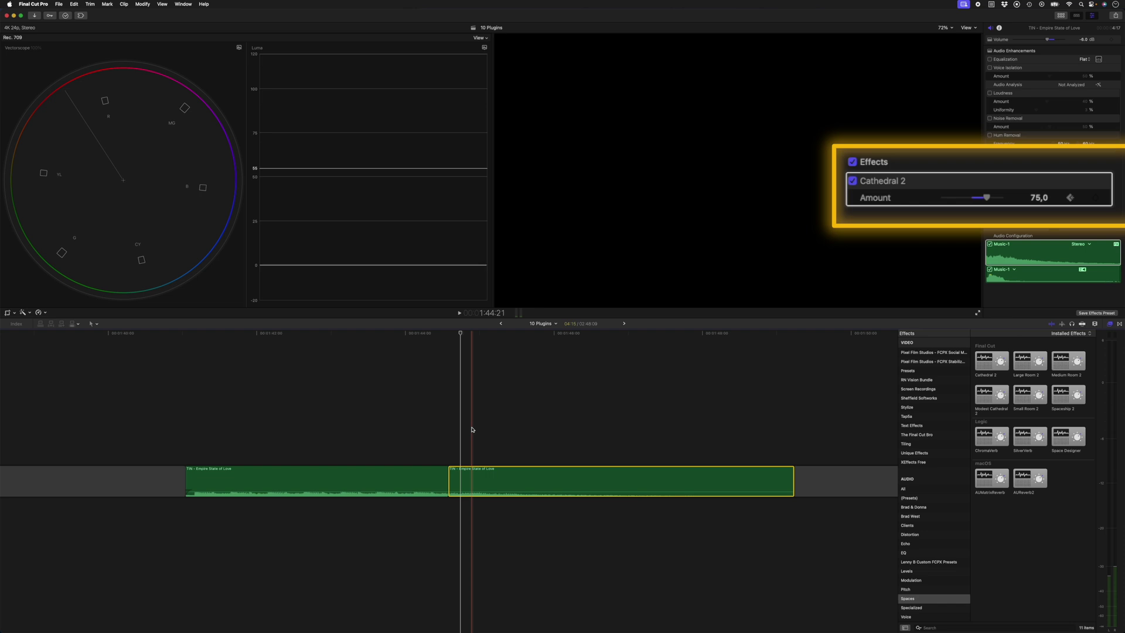
Set the reverb Amount to 0 at the clip start and play the fade-in
{"action": "key", "text": "Up"}
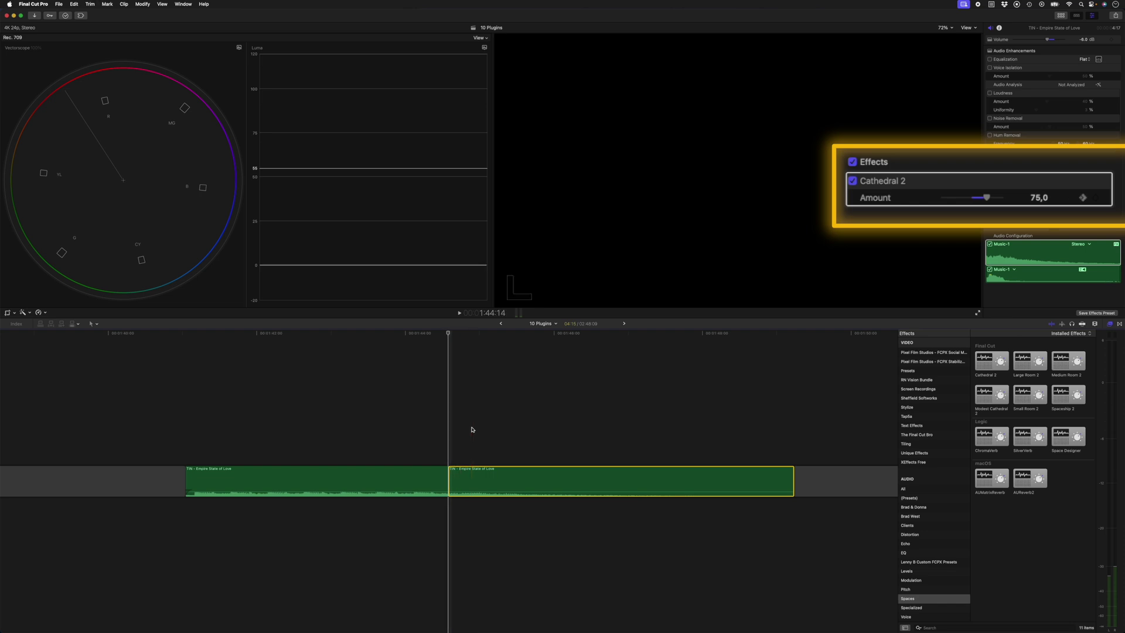
{"action": "left_click", "coordinate": [1039, 199]}
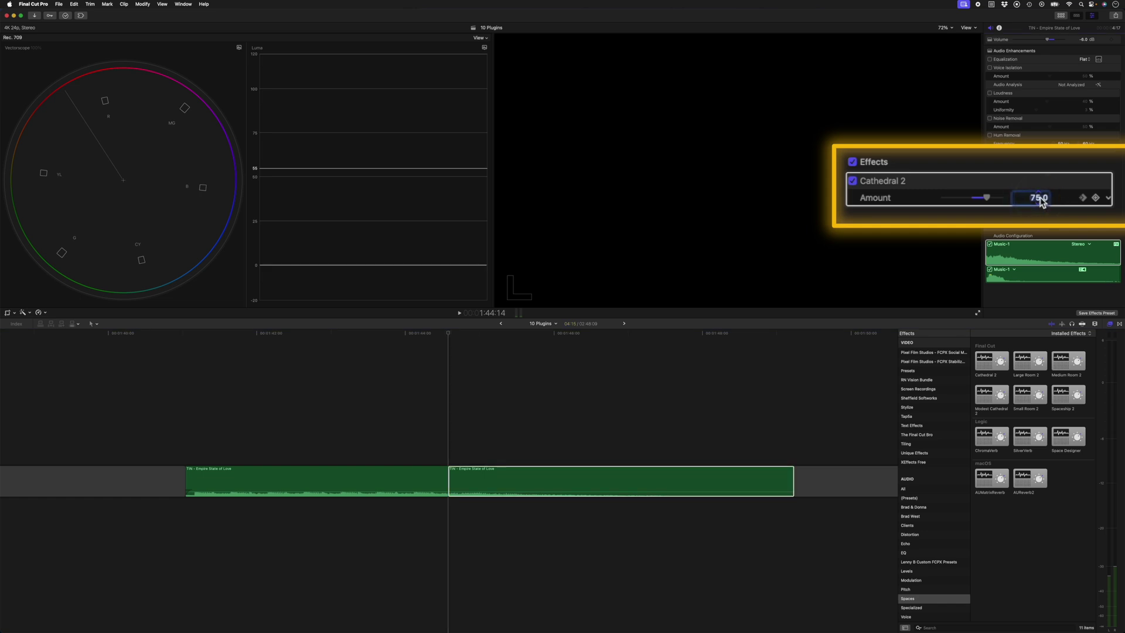
{"action": "type", "text": "0"}
{"action": "key", "text": "Return"}
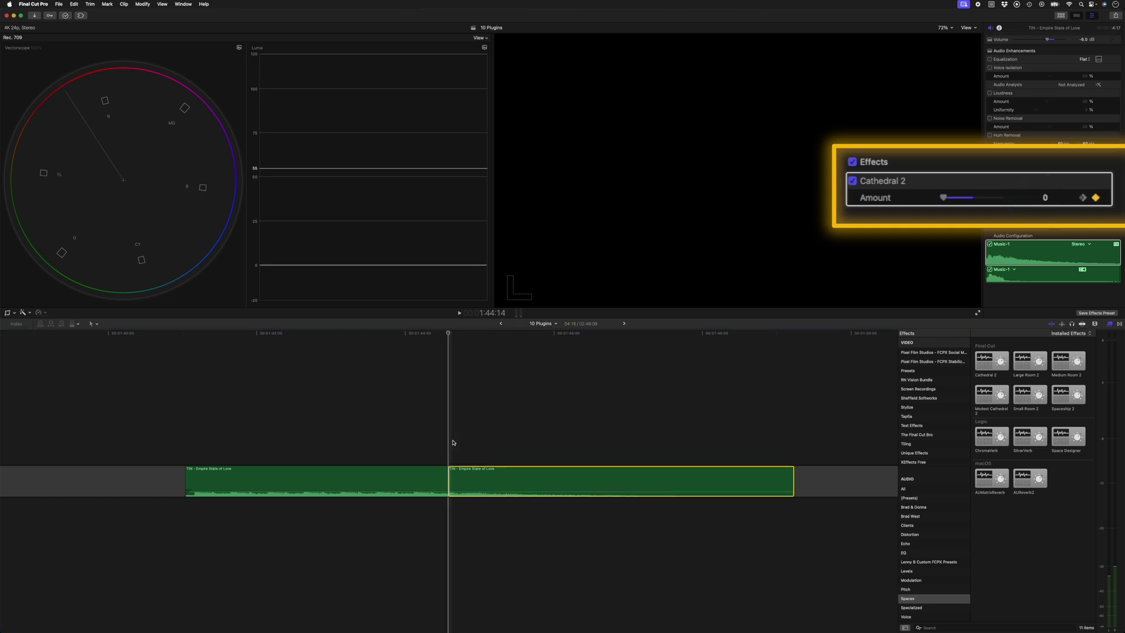
{"action": "key", "text": "Right"}
{"action": "key", "text": "Right"}
{"action": "key", "text": "Right"}
{"action": "key", "text": "Right"}
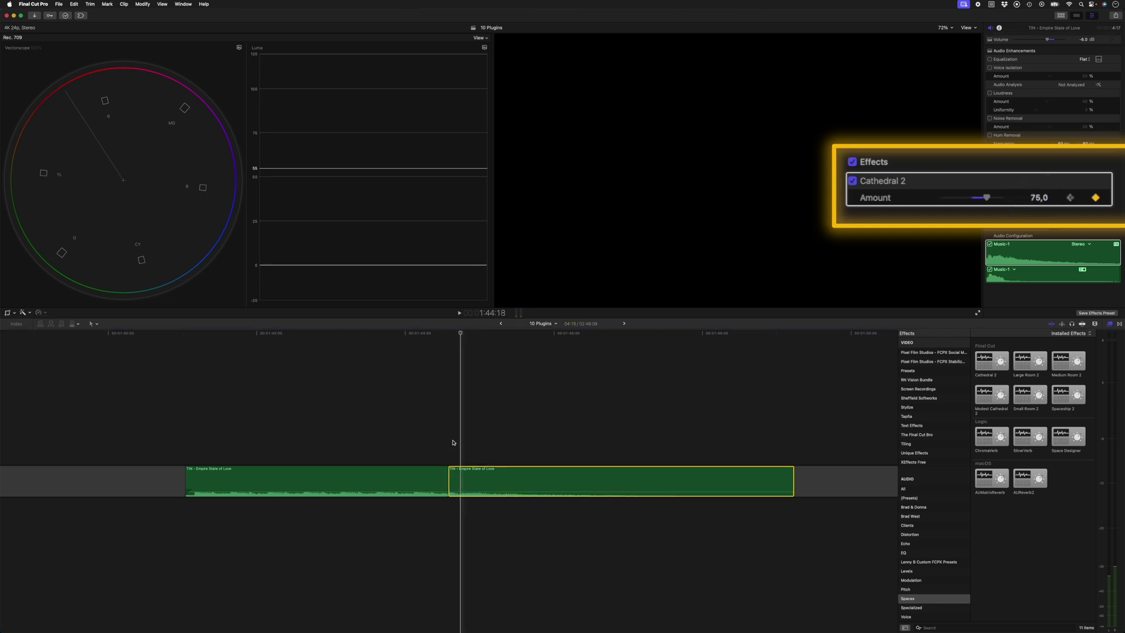
{"action": "left_click", "coordinate": [317, 440]}
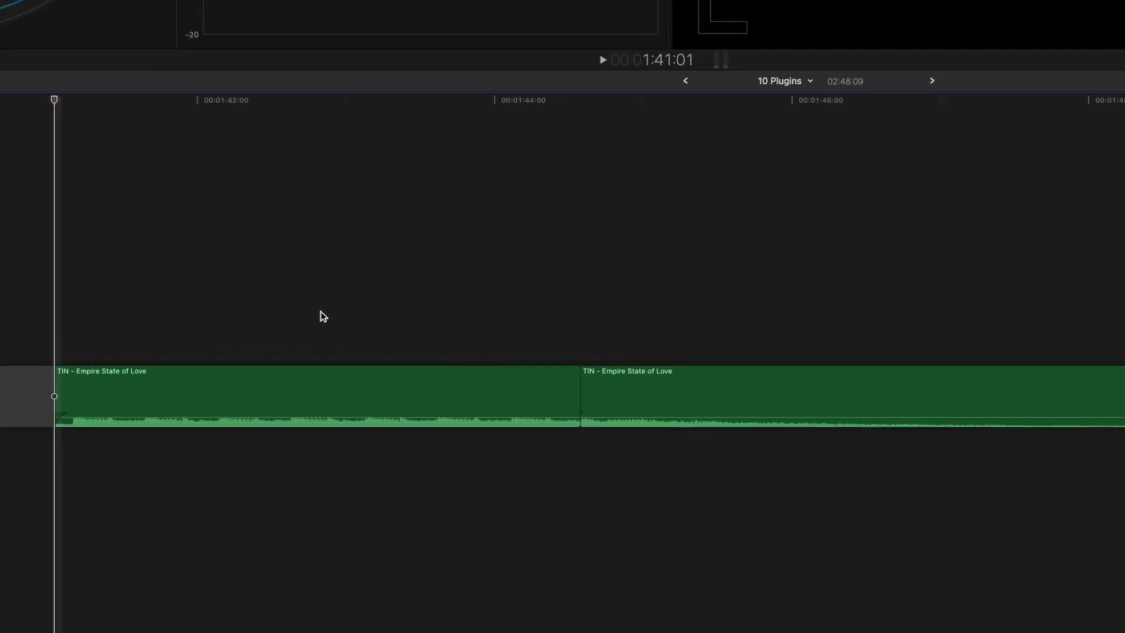
{"action": "key", "text": "space"}
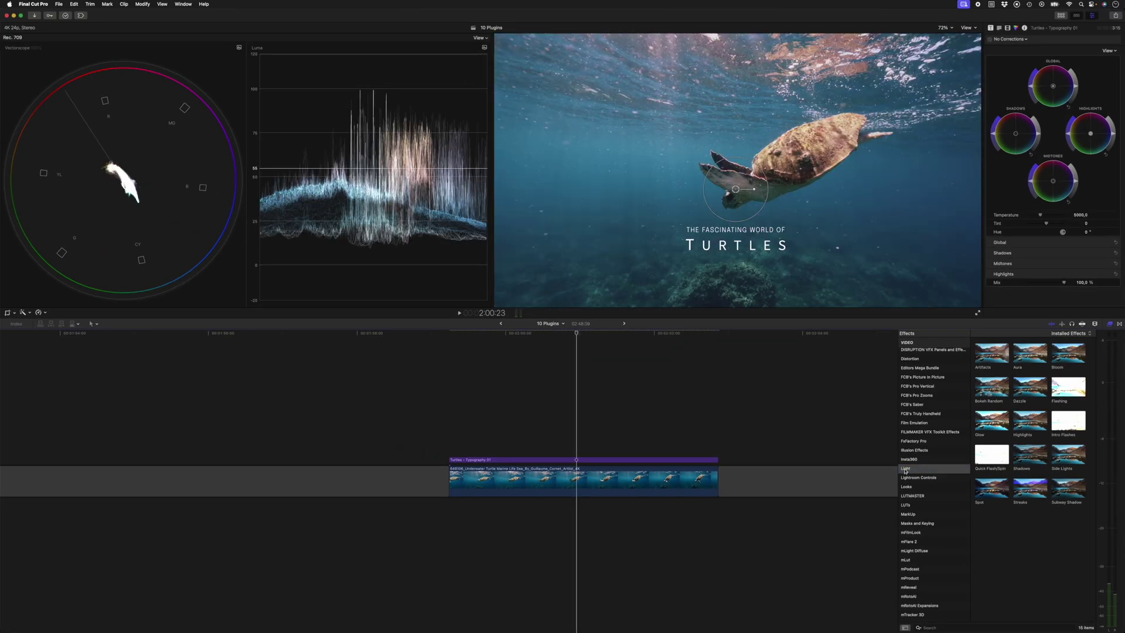
Apply Glow to the Turtles title and lower its Glow Amount to 85.56
{"action": "left_click_drag", "start_coordinate": [986, 426], "coordinate": [510, 459]}
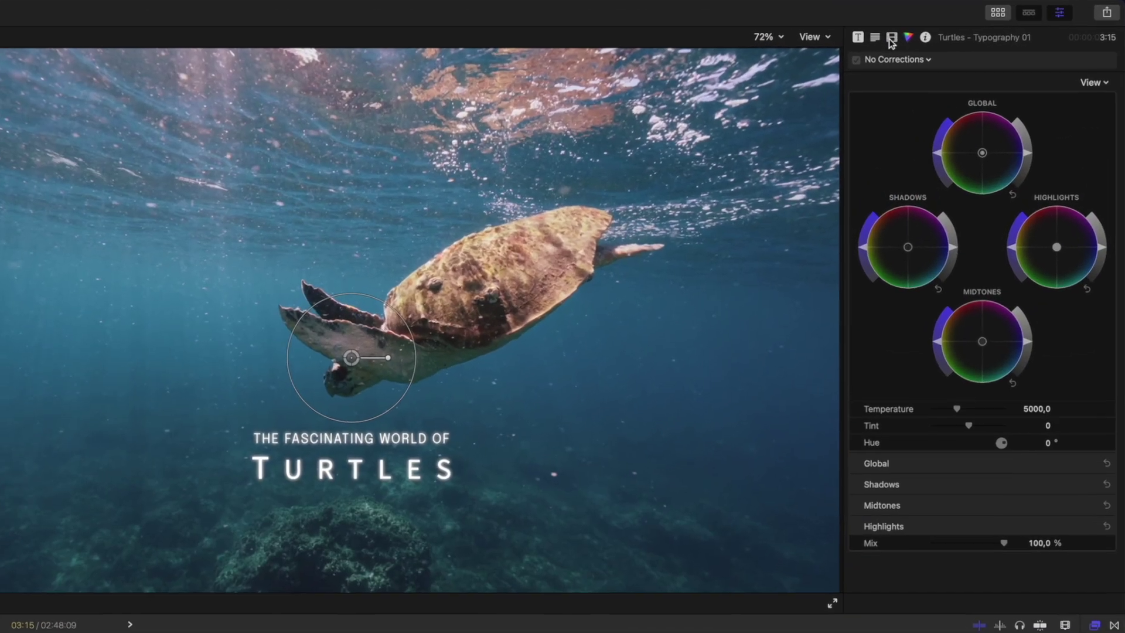
{"action": "left_click", "coordinate": [1007, 30]}
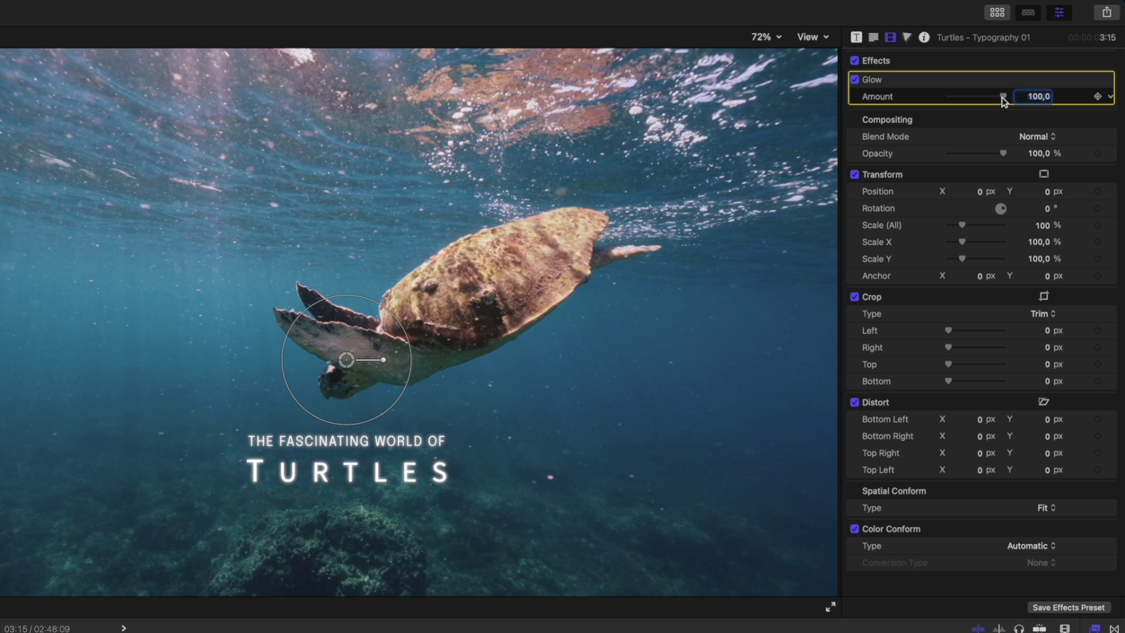
{"action": "left_click_drag", "start_coordinate": [1003, 96], "coordinate": [1078, 101]}
{"action": "left_click_drag", "start_coordinate": [1004, 96], "coordinate": [990, 96]}
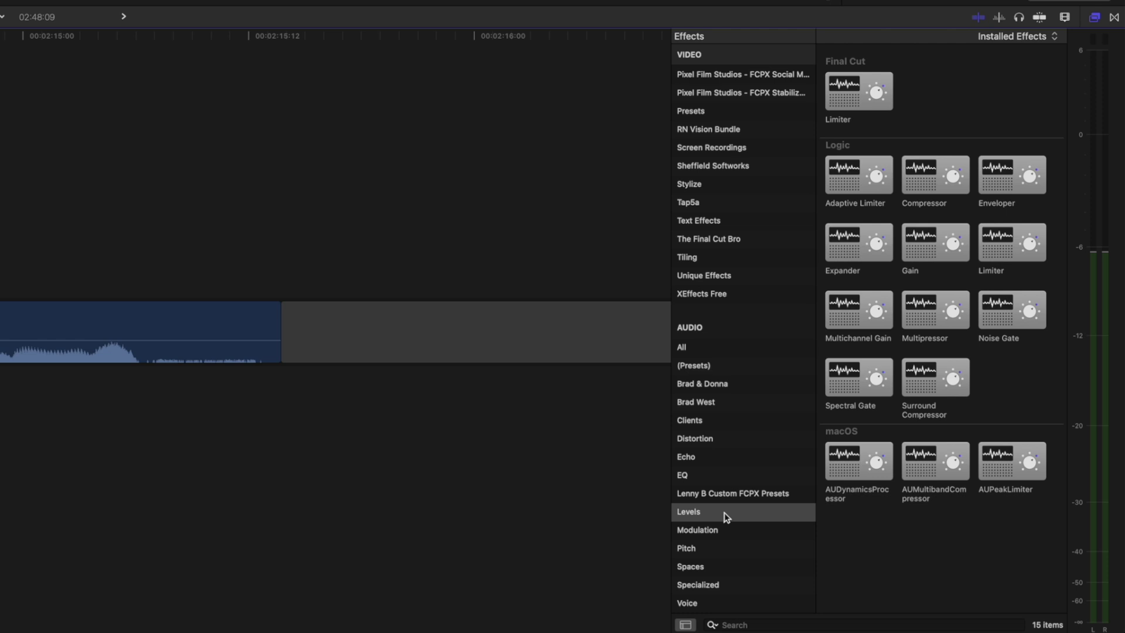
Apply the Compressor effect to the VO clip and bring its plugin editor to the screen centre
{"action": "left_click_drag", "start_coordinate": [926, 164], "coordinate": [0, 299]}
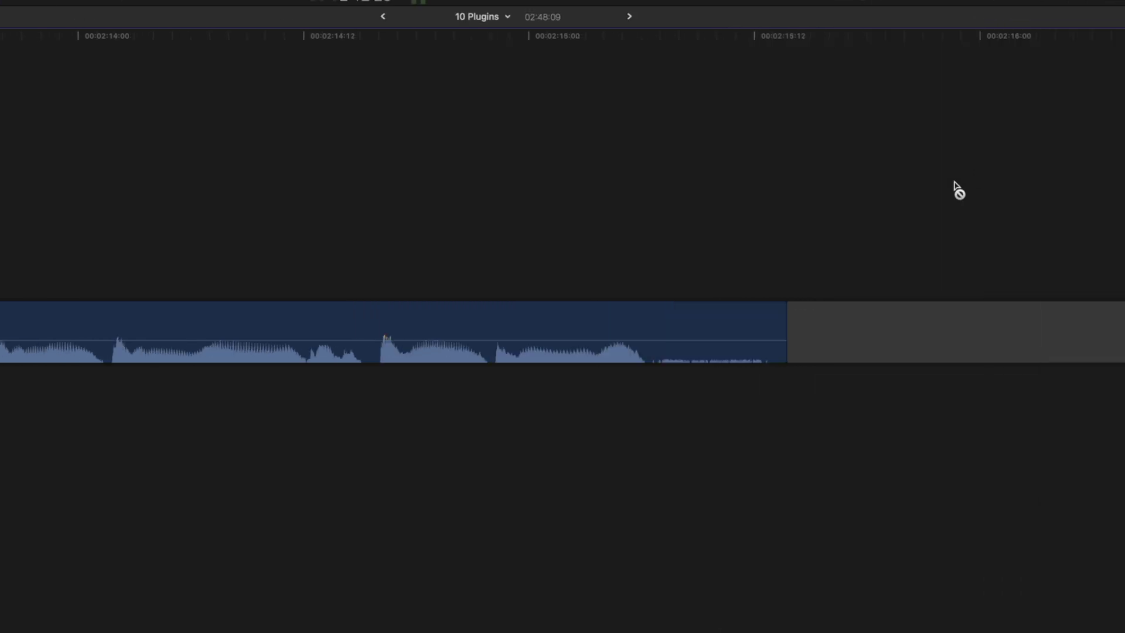
{"action": "left_click_drag", "start_coordinate": [718, 298], "coordinate": [692, 319]}
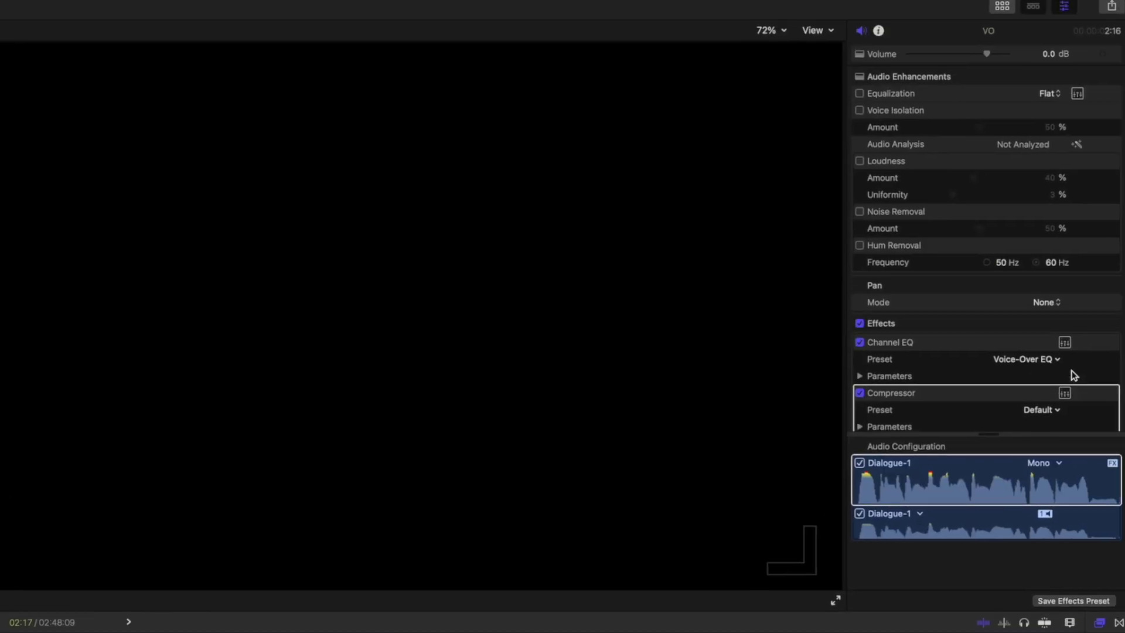
{"action": "left_click", "coordinate": [1059, 396]}
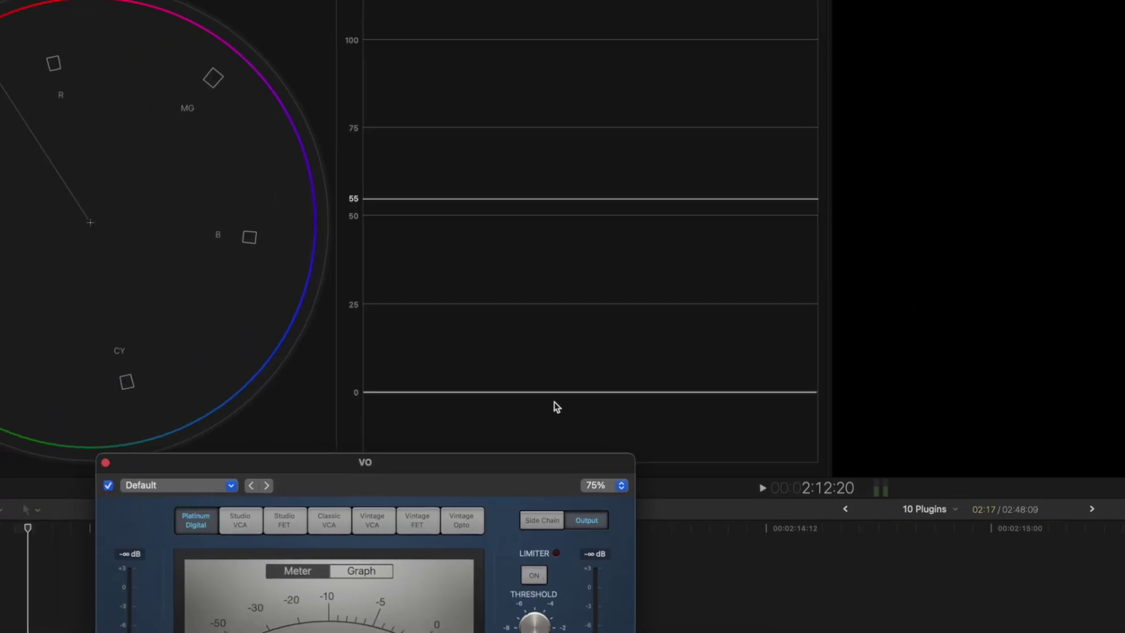
{"action": "left_click_drag", "start_coordinate": [493, 462], "coordinate": [668, 107]}
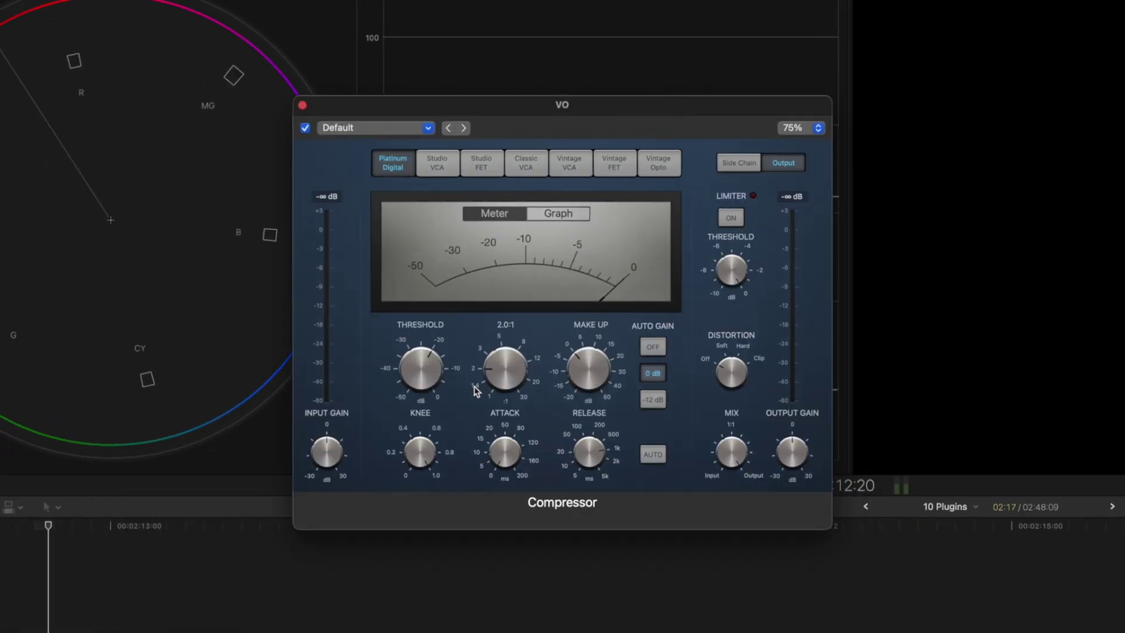
Load the 04 Voice > Soft Vocals Compressor preset and raise the ratio from 2.4:1 to 4.8:1
{"action": "mouse_move", "coordinate": [424, 365]}
{"action": "left_click", "coordinate": [390, 129]}
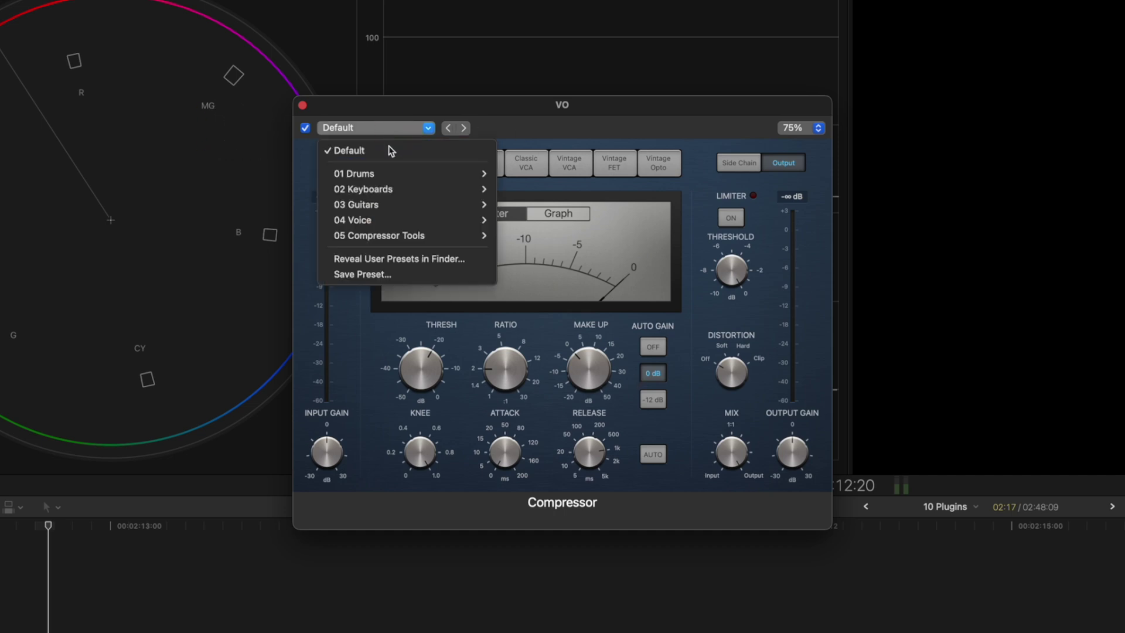
{"action": "mouse_move", "coordinate": [376, 221]}
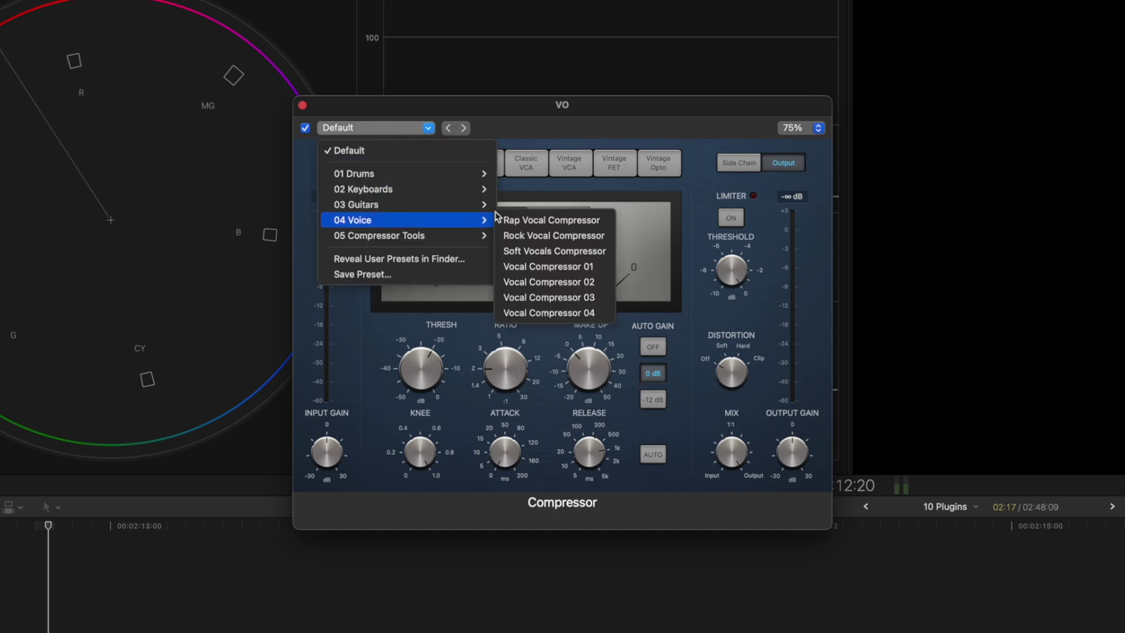
{"action": "left_click", "coordinate": [560, 252]}
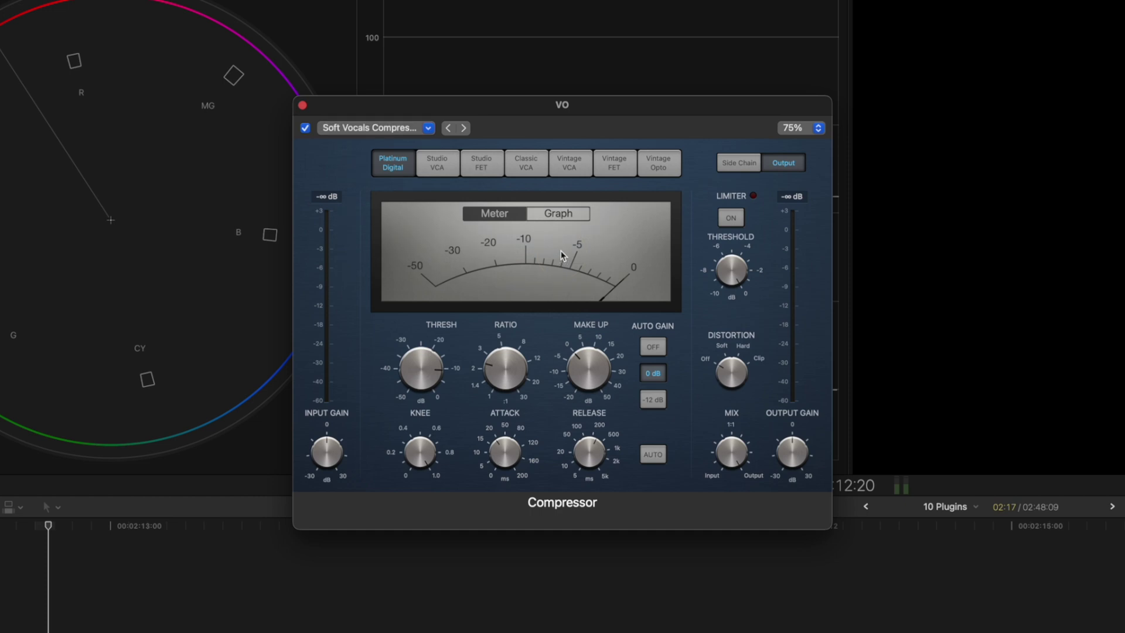
{"action": "left_click_drag", "start_coordinate": [504, 381], "coordinate": [508, 352]}
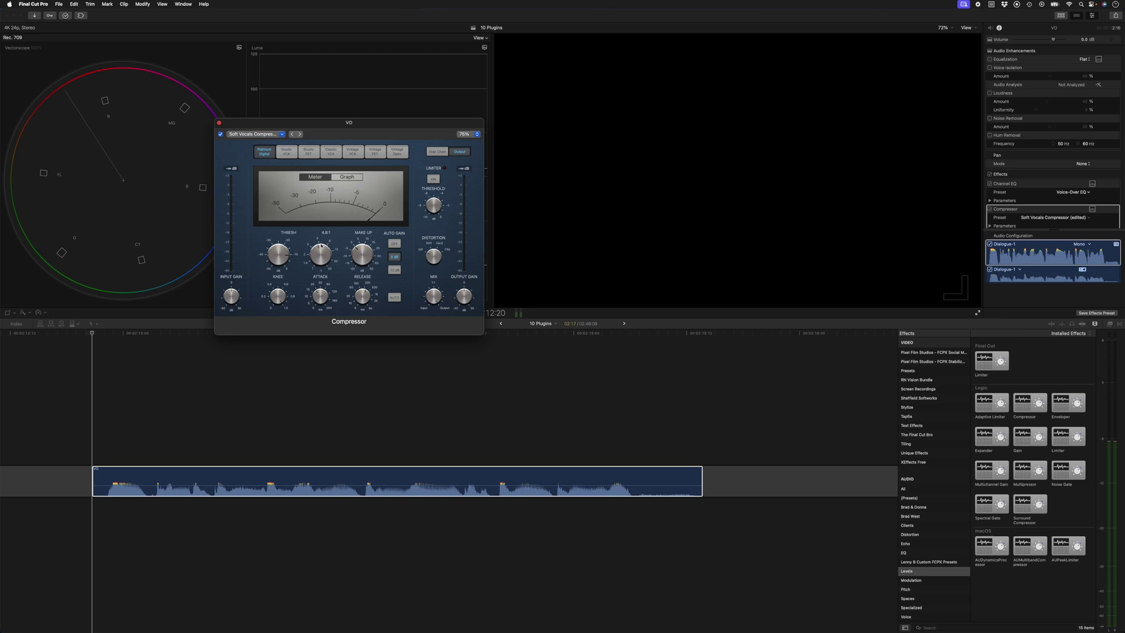
Toggle the Compressor off and on repeatedly to compare the processed and dry voice
{"action": "left_click", "coordinate": [998, 211]}
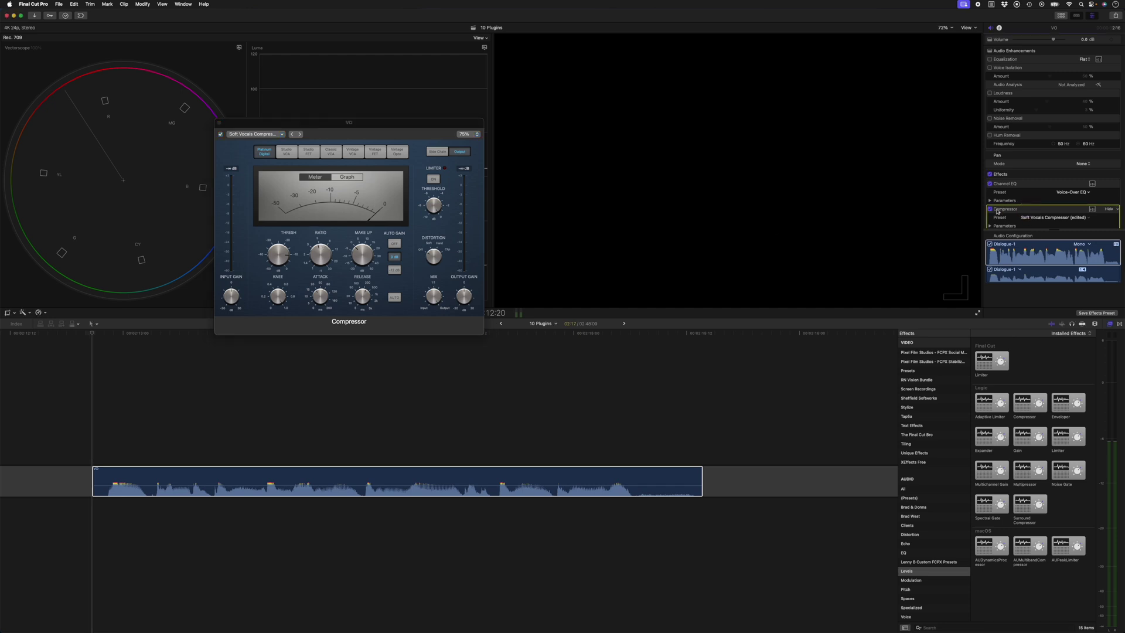
{"action": "left_click", "coordinate": [992, 210]}
{"action": "left_click", "coordinate": [991, 210]}
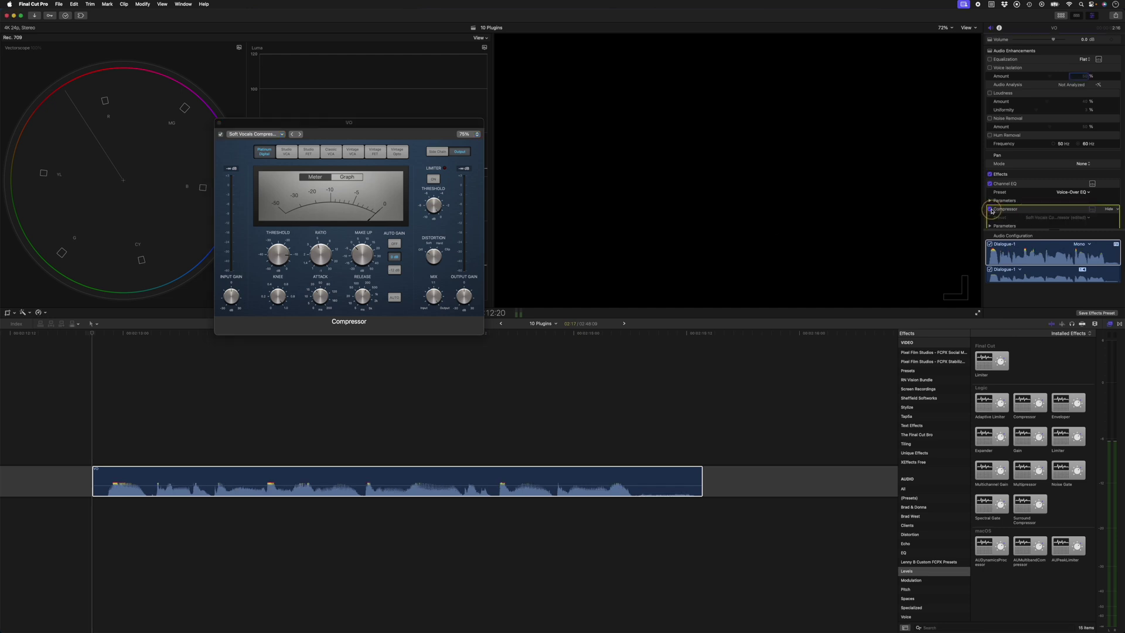
{"action": "left_click", "coordinate": [991, 210]}
{"action": "left_click", "coordinate": [992, 210]}
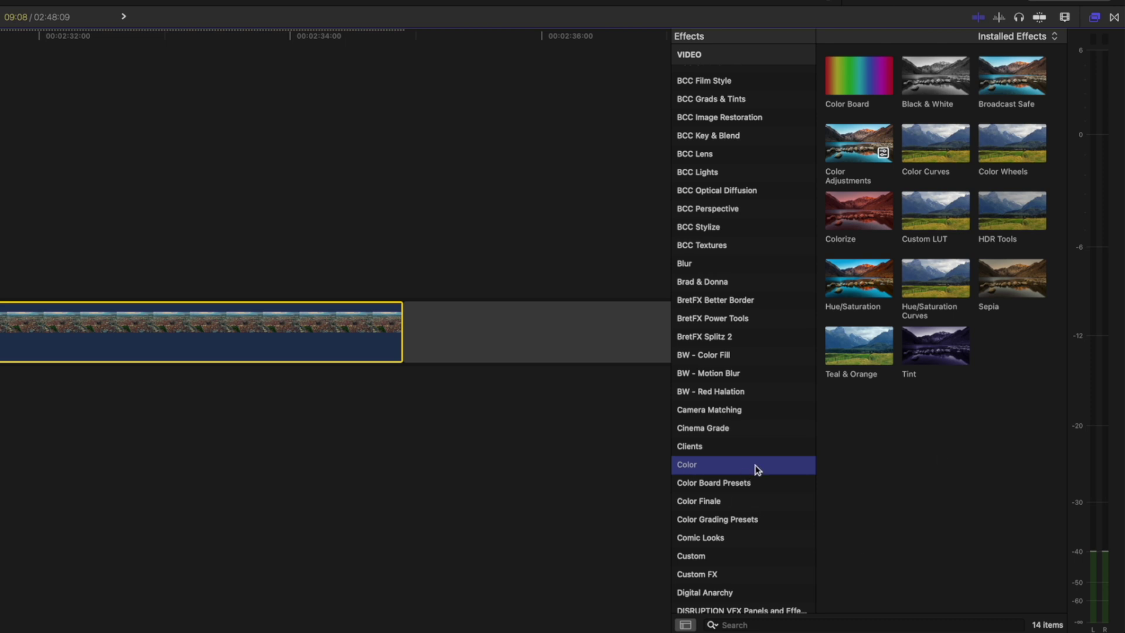
Apply Custom LUT to the aerial city clip using BW - Fire & Ice Vol I (Standard) > Purple Haze
{"action": "left_click", "coordinate": [934, 222]}
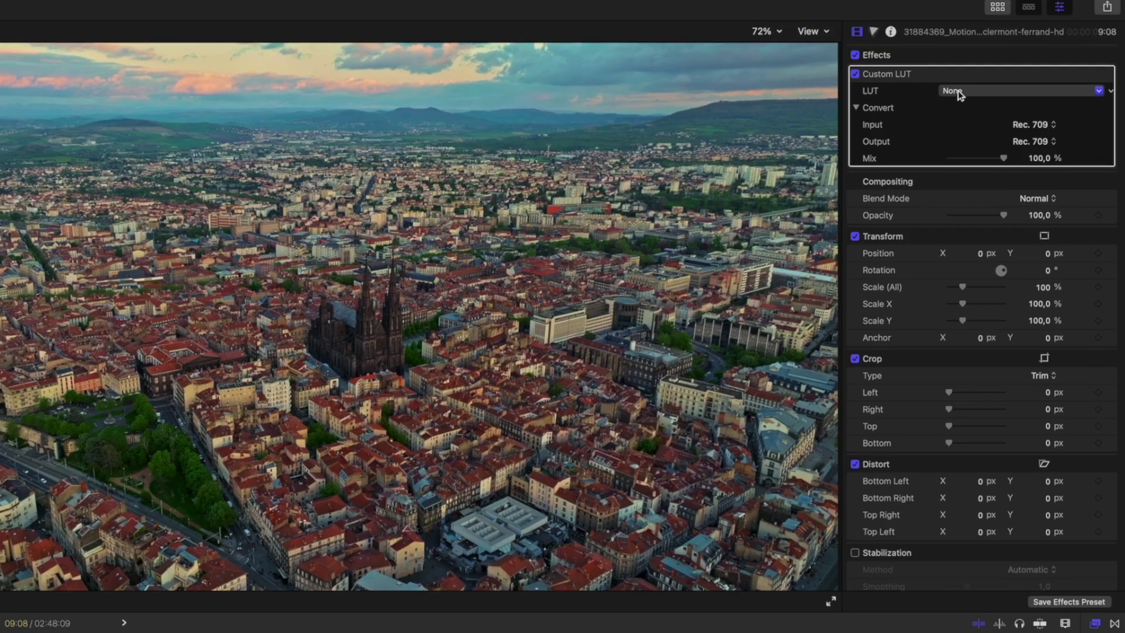
{"action": "left_click", "coordinate": [958, 98]}
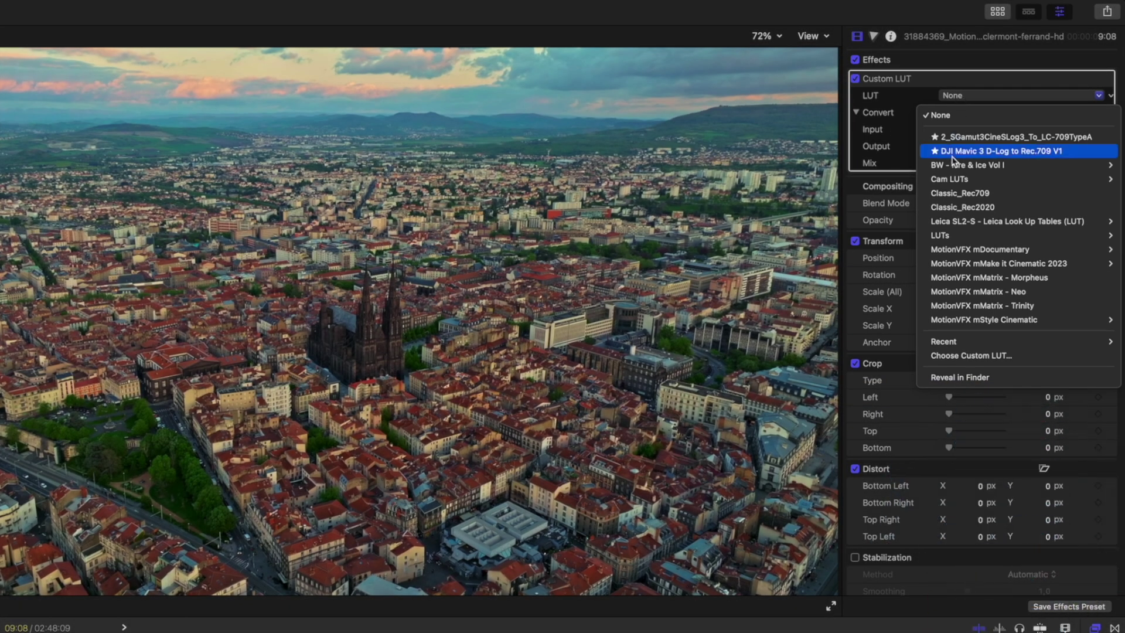
{"action": "mouse_move", "coordinate": [947, 171]}
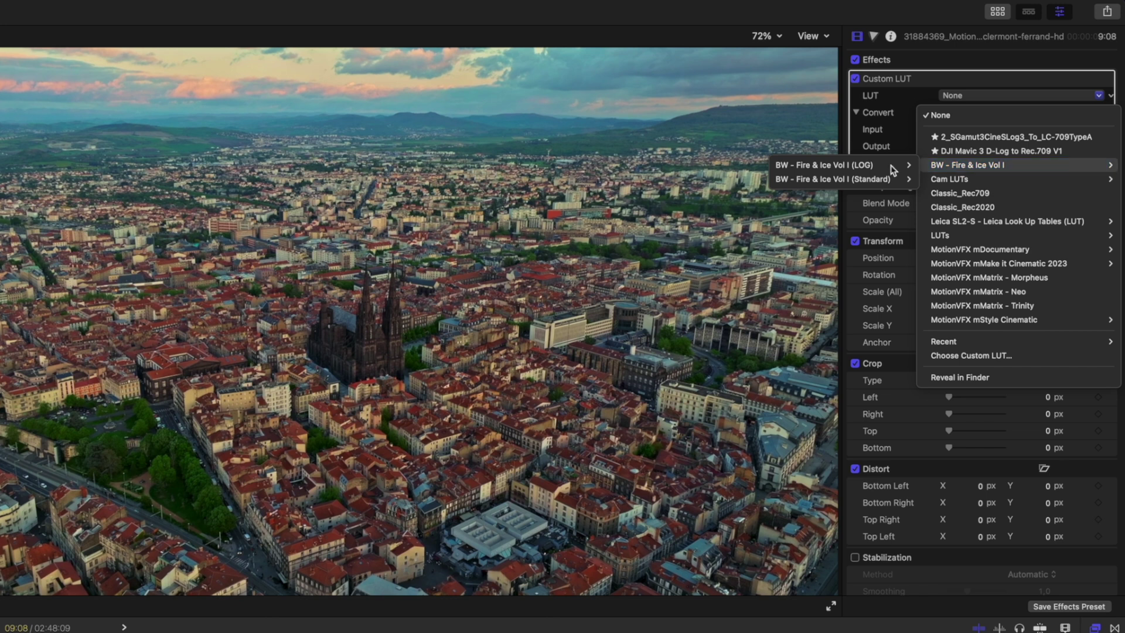
{"action": "mouse_move", "coordinate": [879, 179]}
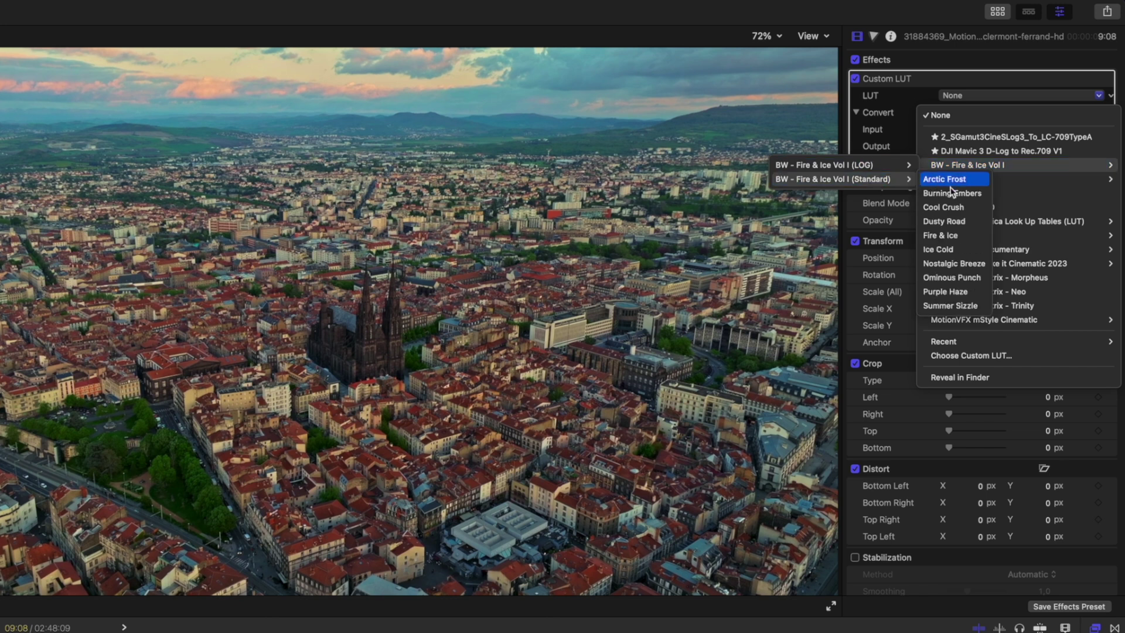
{"action": "left_click", "coordinate": [970, 295]}
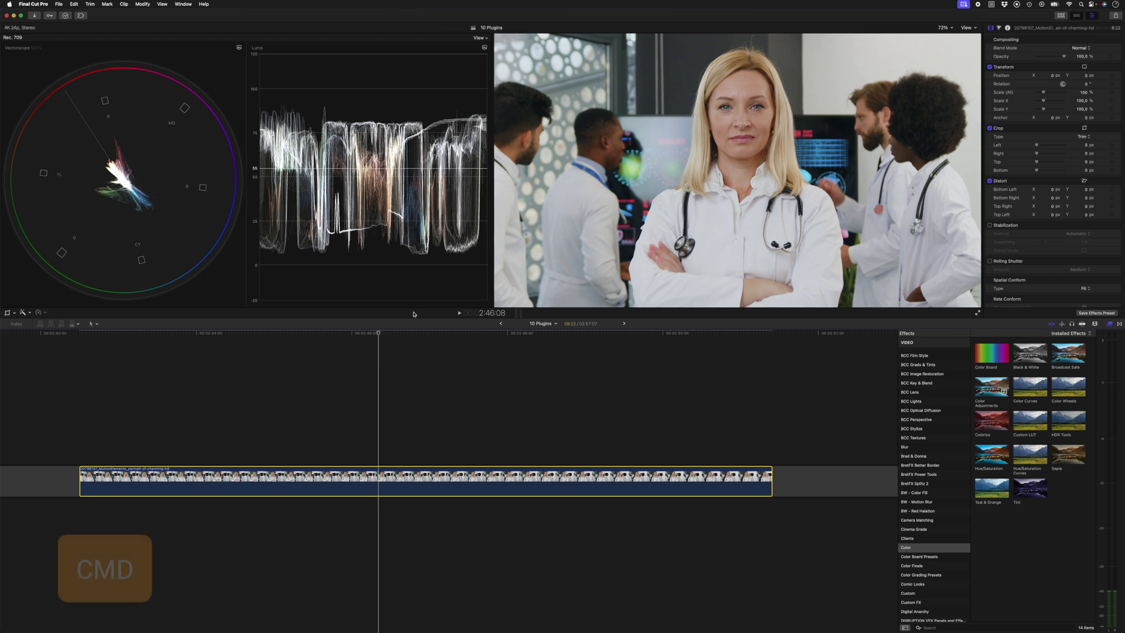
Add Balance Color to the doctors clip with Cmd+Option+B and select its settings
{"action": "key", "text": "super+alt+b"}
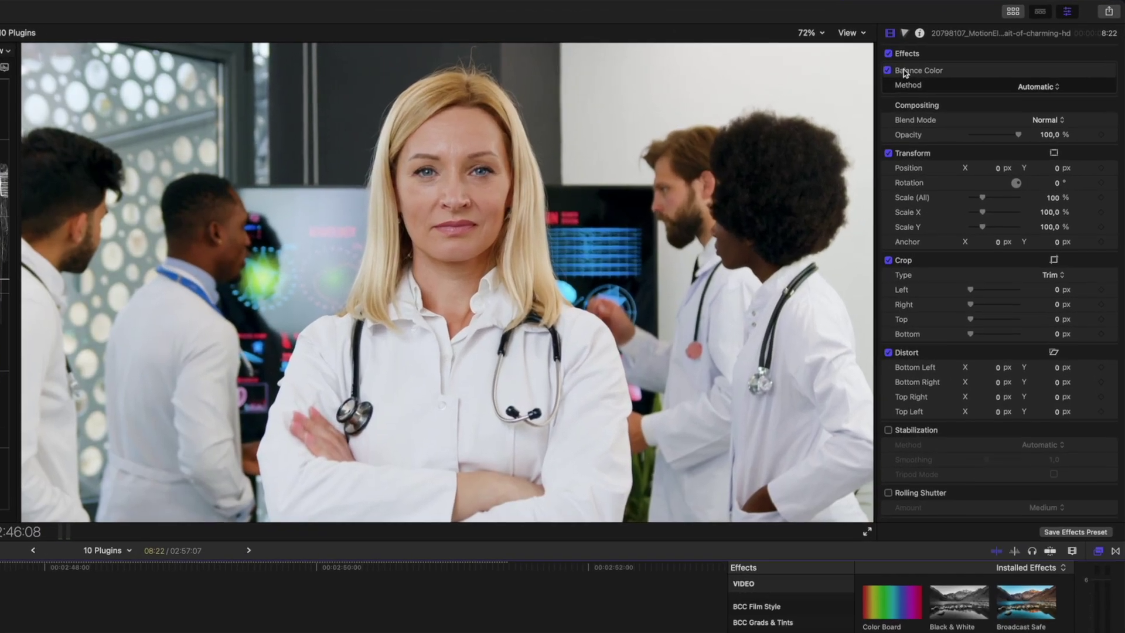
{"action": "left_click", "coordinate": [1018, 51]}
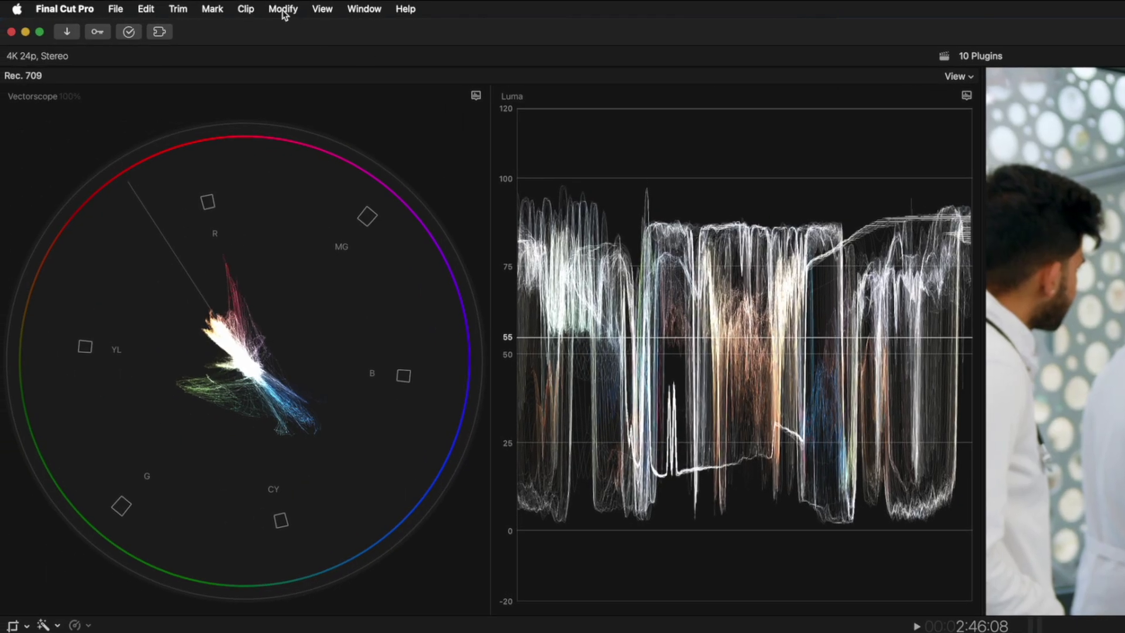
{"action": "left_click", "coordinate": [284, 9]}
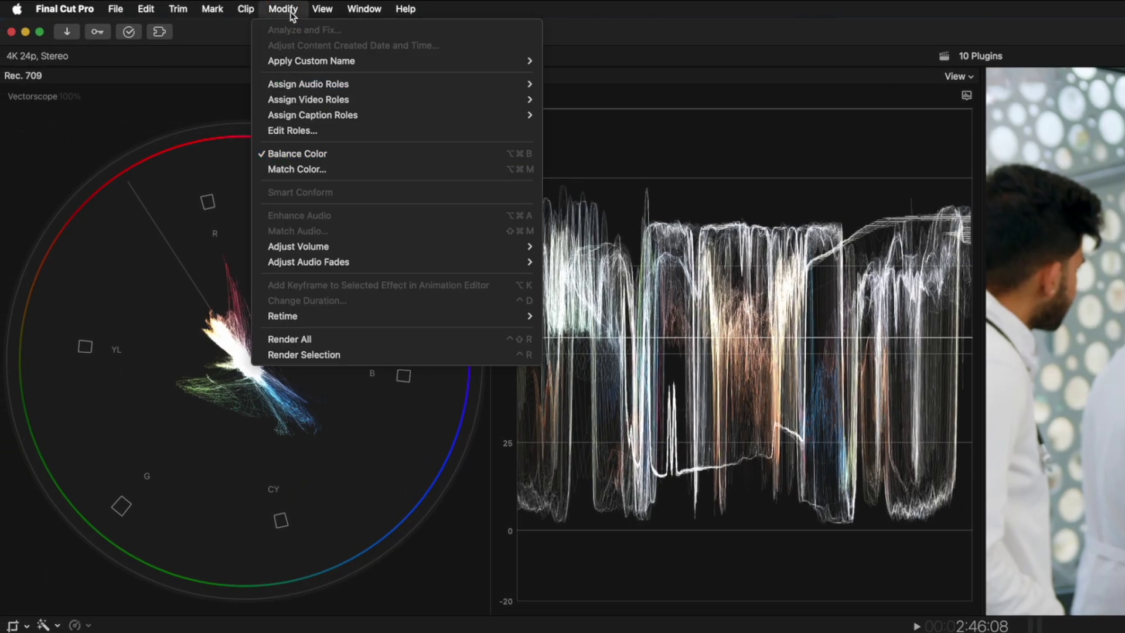
{"action": "left_click", "coordinate": [292, 14]}
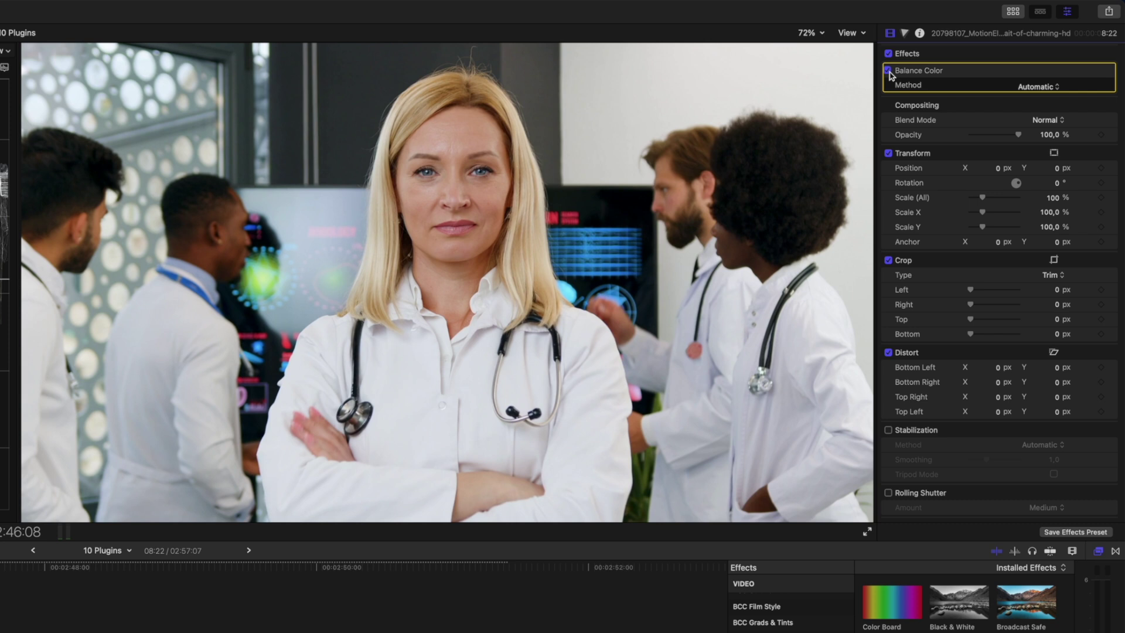
Set the Balance Color method to White Balance and sample the white lab coat as reference
{"action": "key", "text": "Tab"}
{"action": "left_click", "coordinate": [1026, 92]}
{"action": "left_click", "coordinate": [1027, 101]}
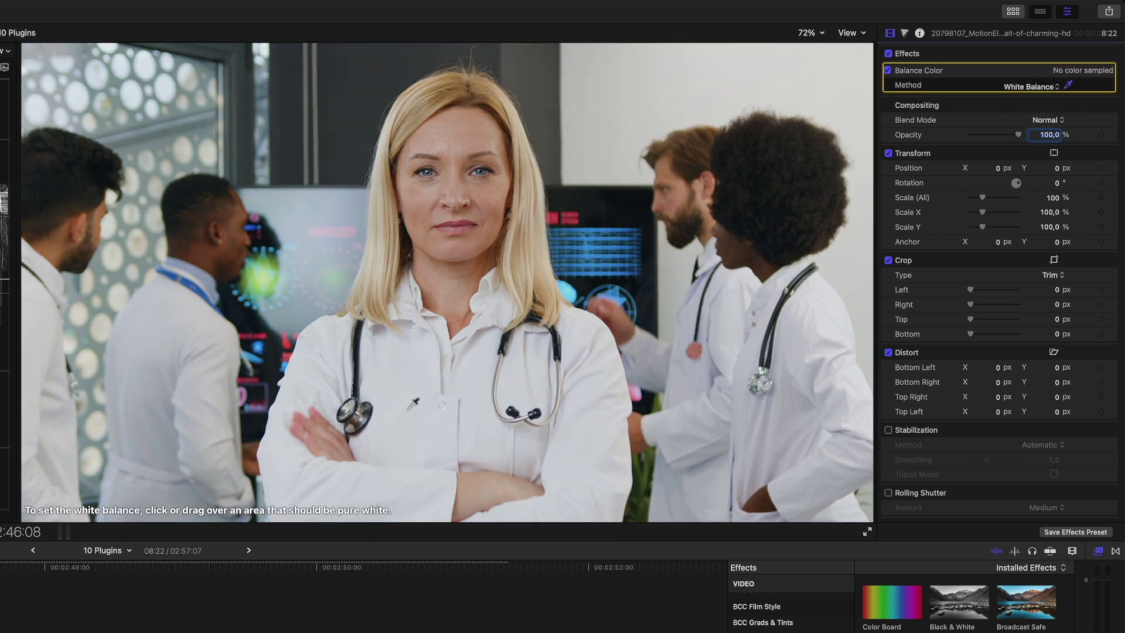
{"action": "left_click", "coordinate": [415, 373]}
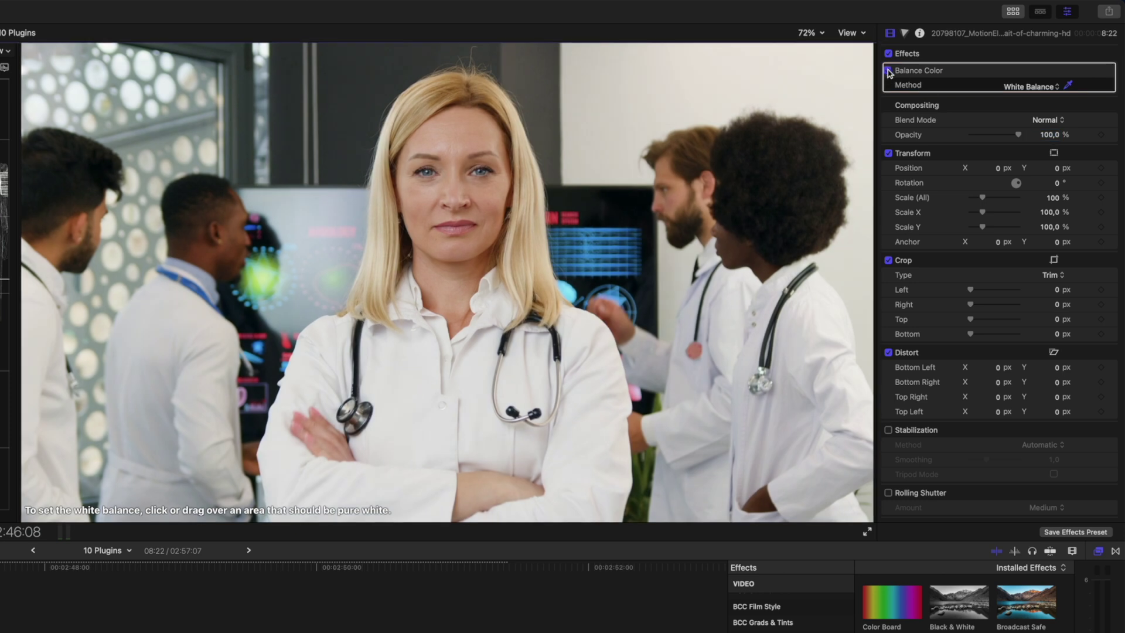